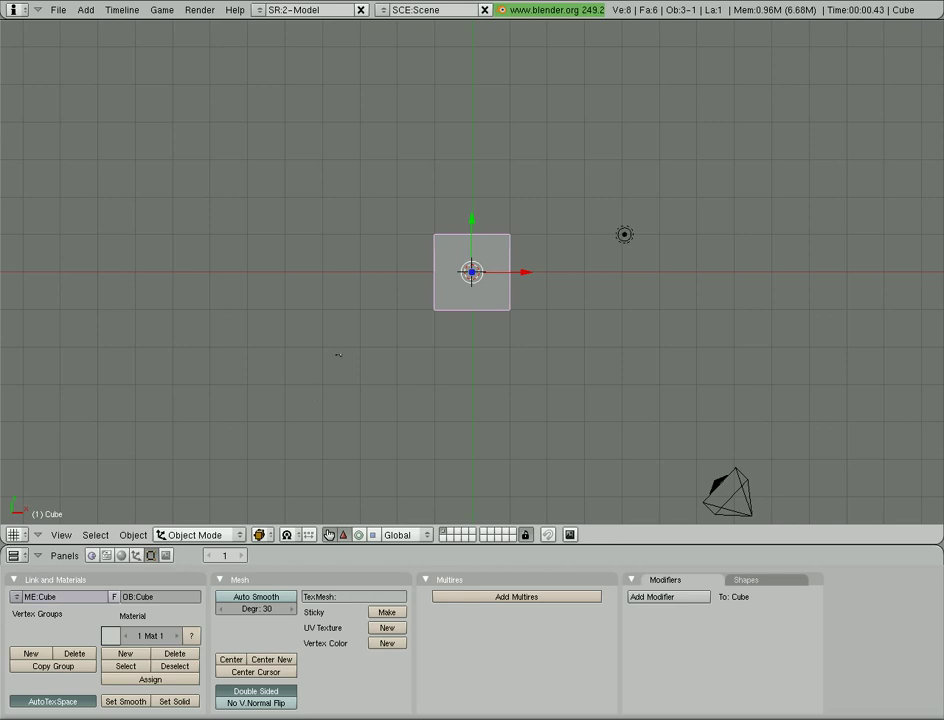
Switch Blender's screen layout from the 3D model view to 4-Sequence
click(256, 10)
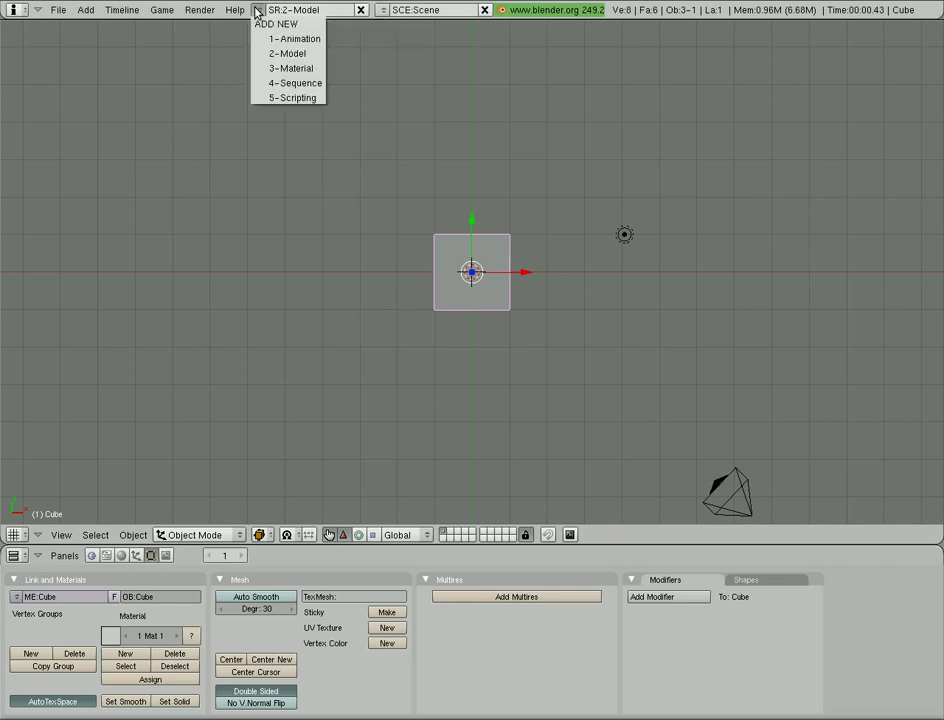
click(261, 11)
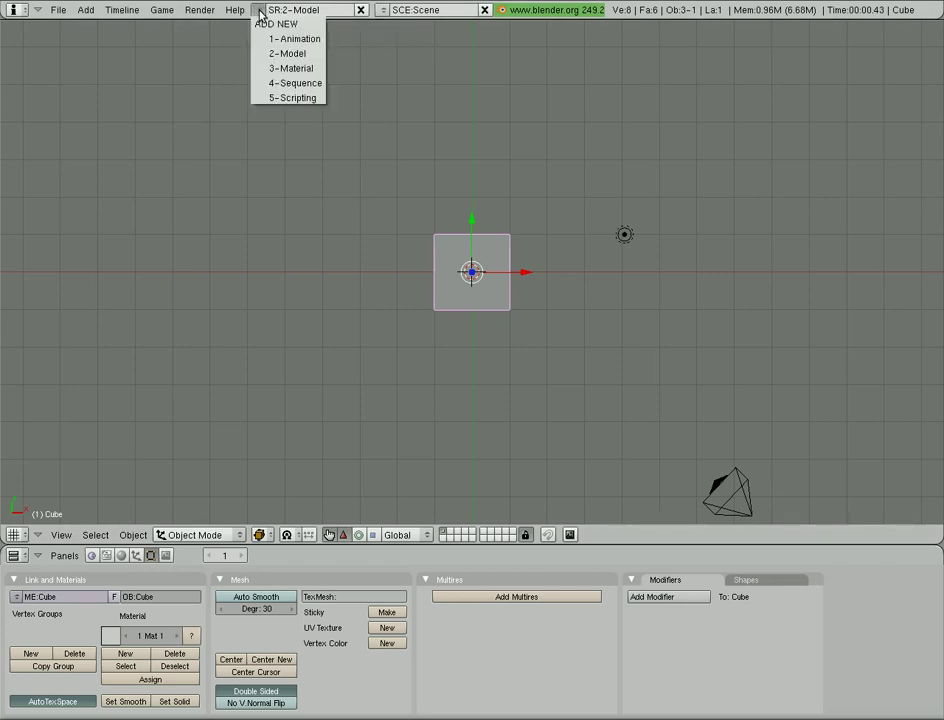
click(295, 84)
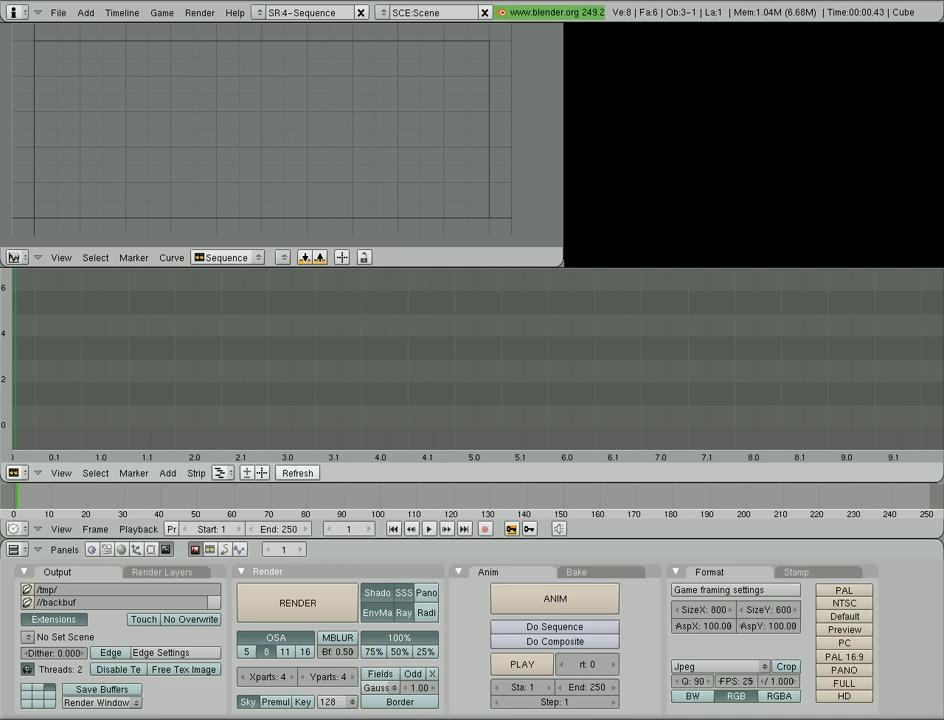
Bring up the Add Sequence Strip menu listing movie, audio, image and effect strips
key(shift+a)
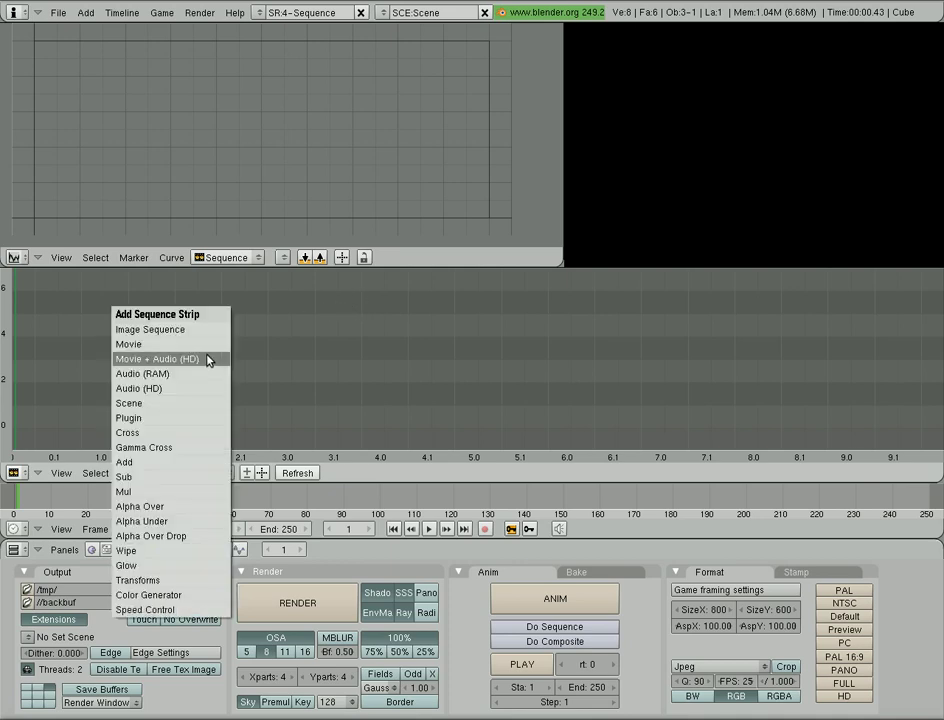
click(133, 359)
key(shift+a)
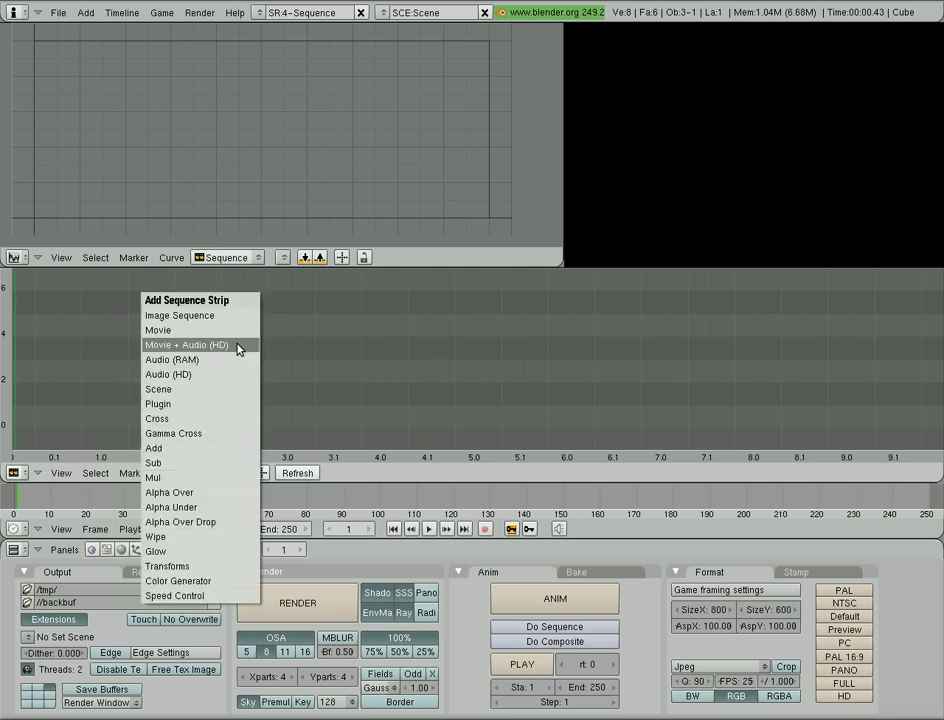
key(Escape)
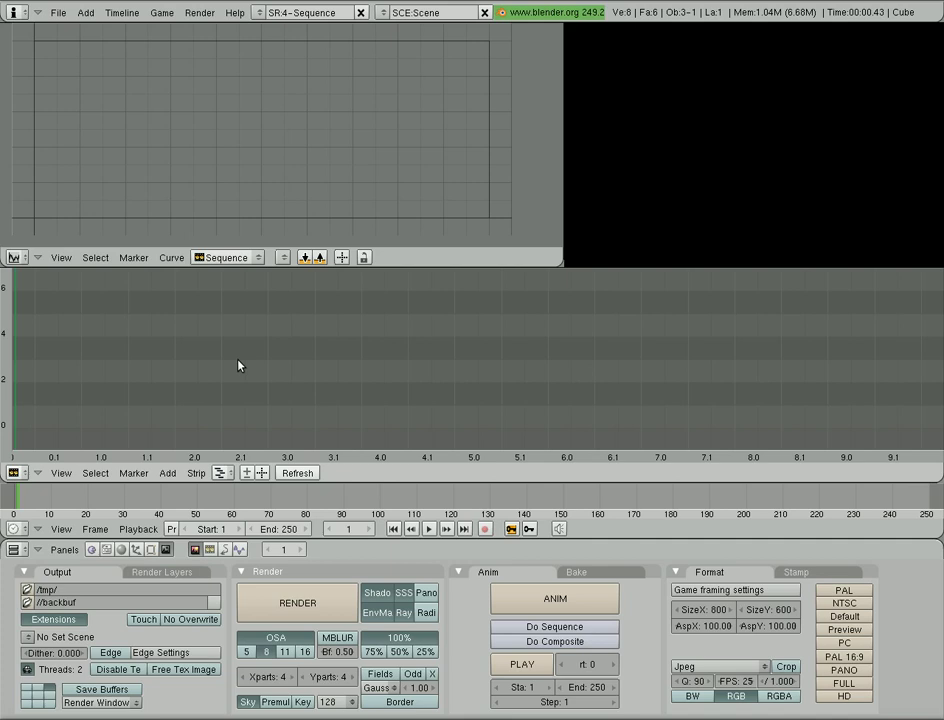
click(168, 472)
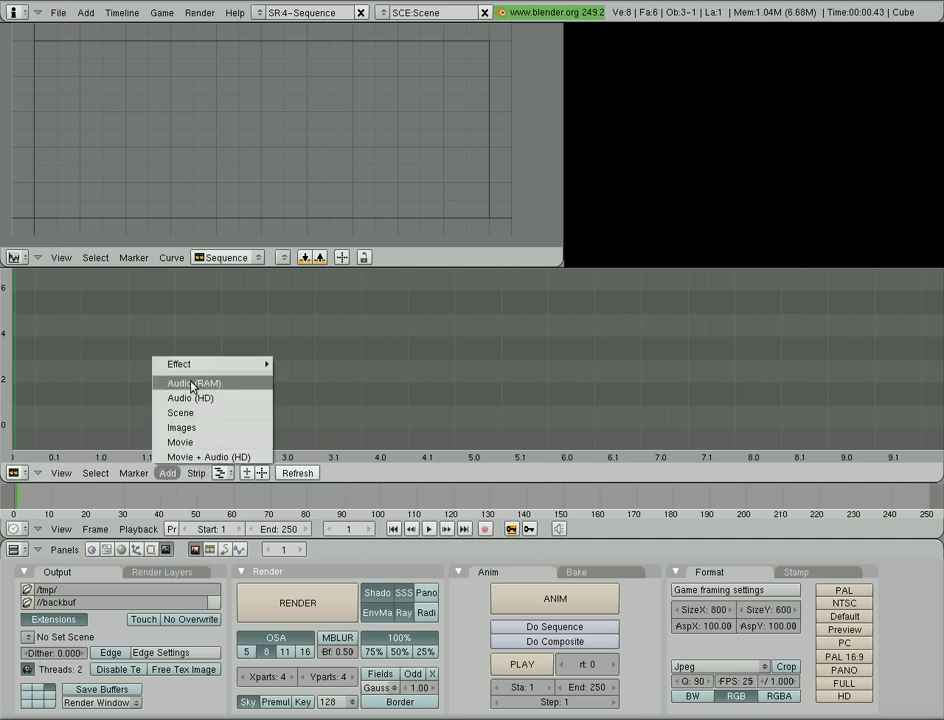
key(shift+a)
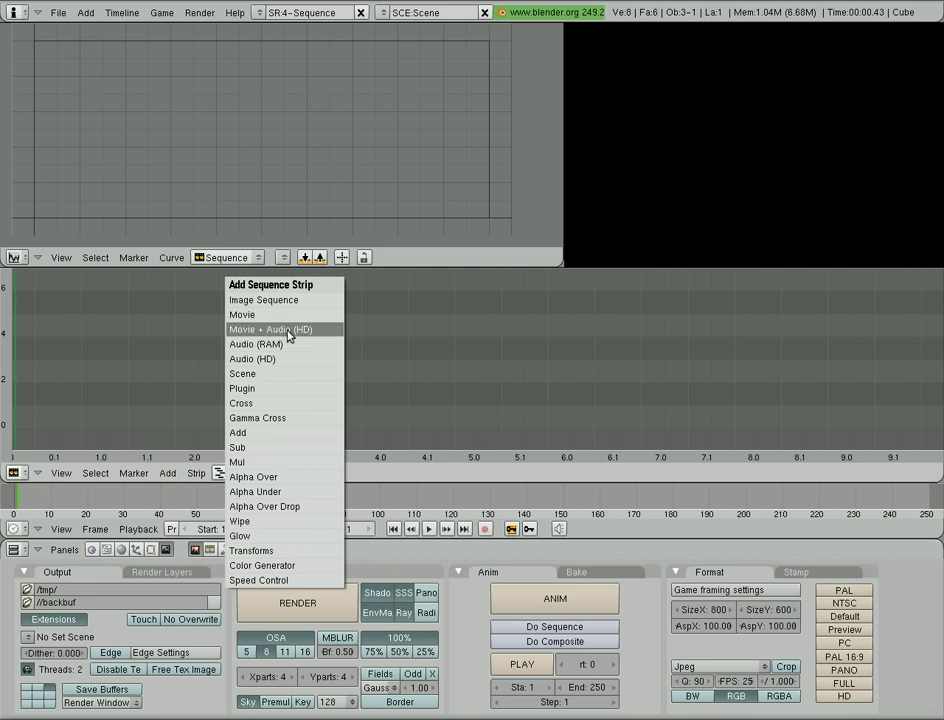
Add tapeA005.dv as a Movie + Audio (HD) strip pair and place it in the sequencer
click(283, 333)
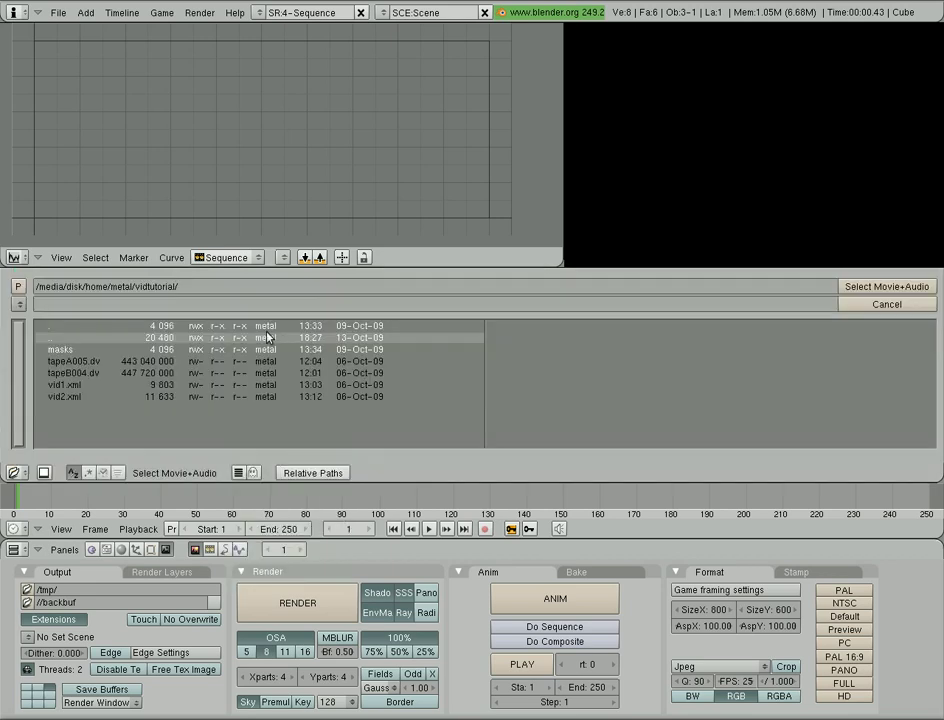
click(85, 362)
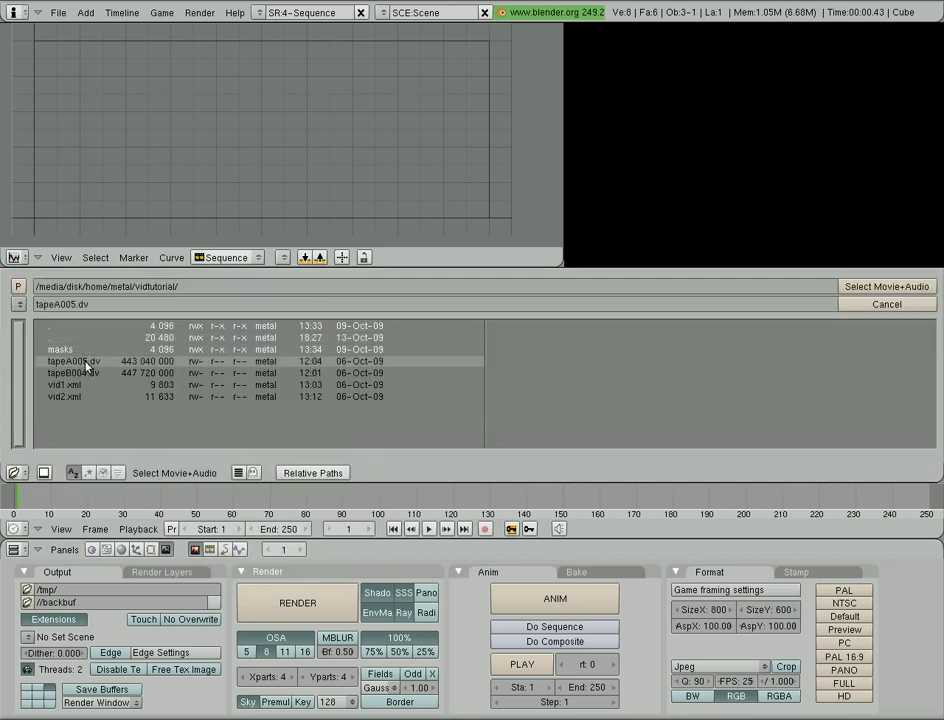
click(889, 286)
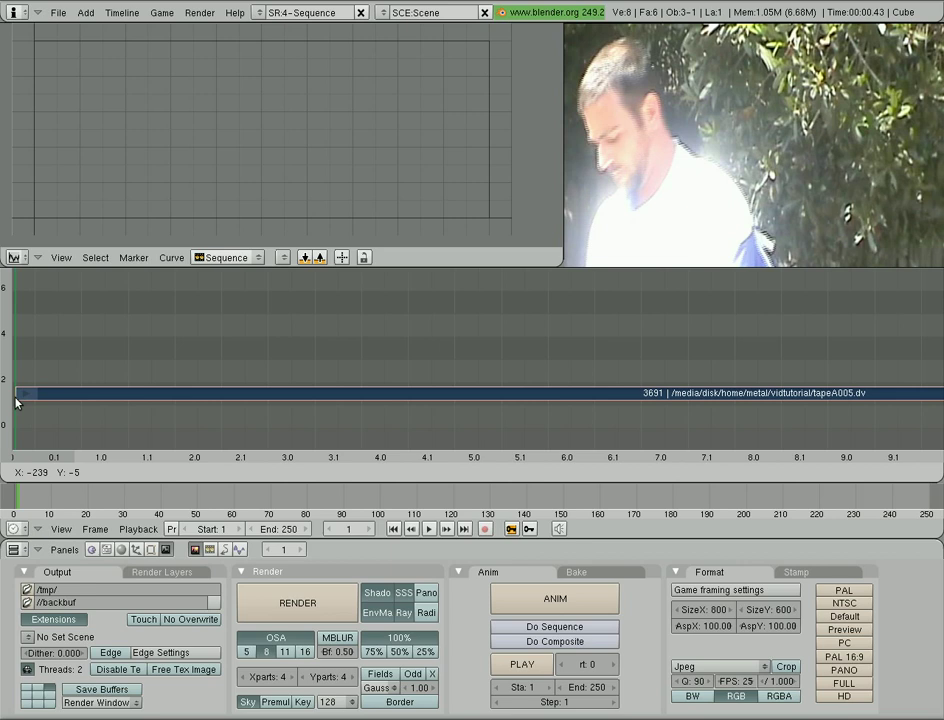
click(20, 402)
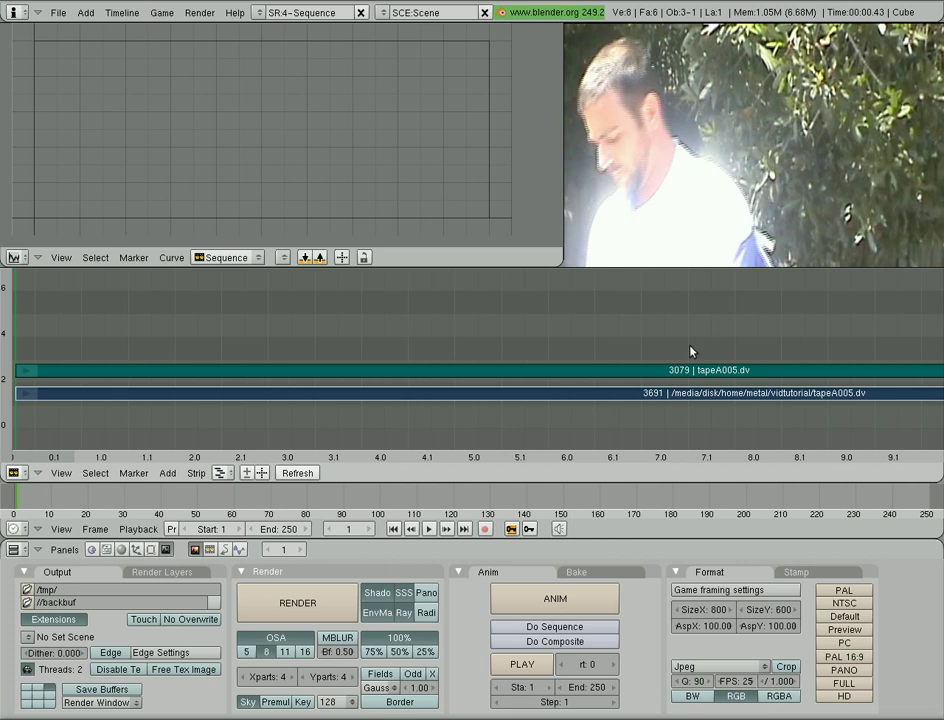
right_click(435, 375)
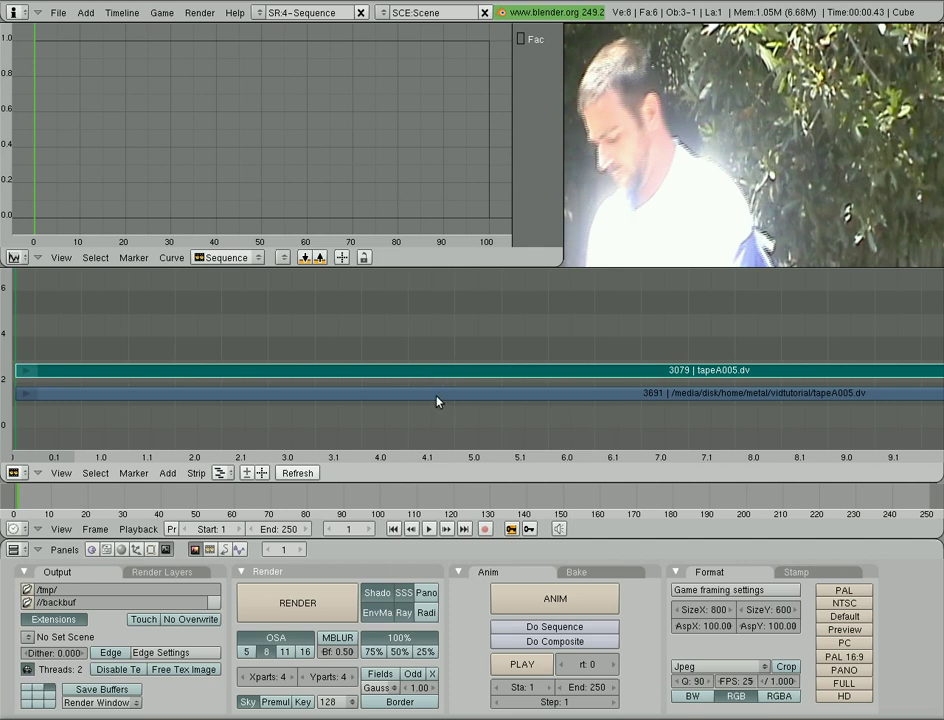
right_click(437, 400)
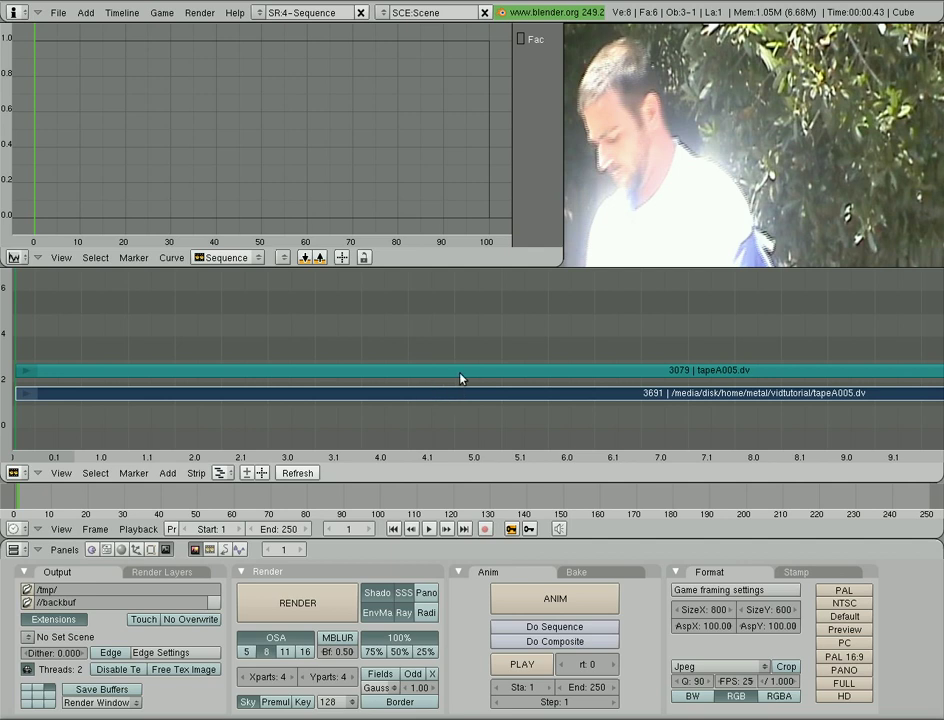
right_click(472, 376)
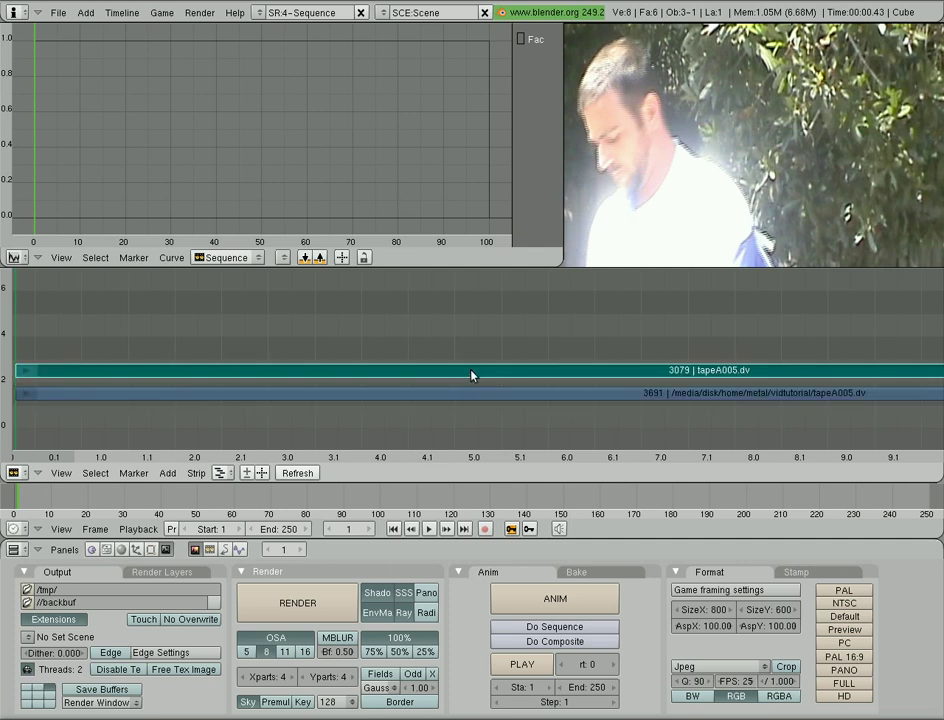
right_click(495, 394)
right_click(636, 373)
Zoom the sequencer out until both tapeA005.dv strips are visible end to end
scroll(680, 378, down, 5)
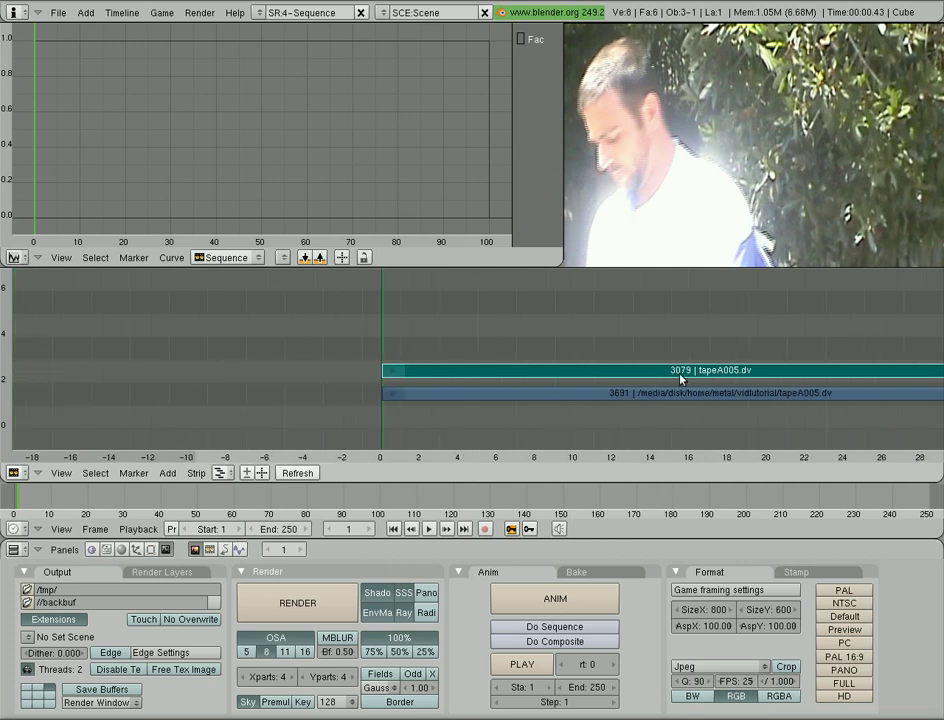
scroll(712, 368, down, 2)
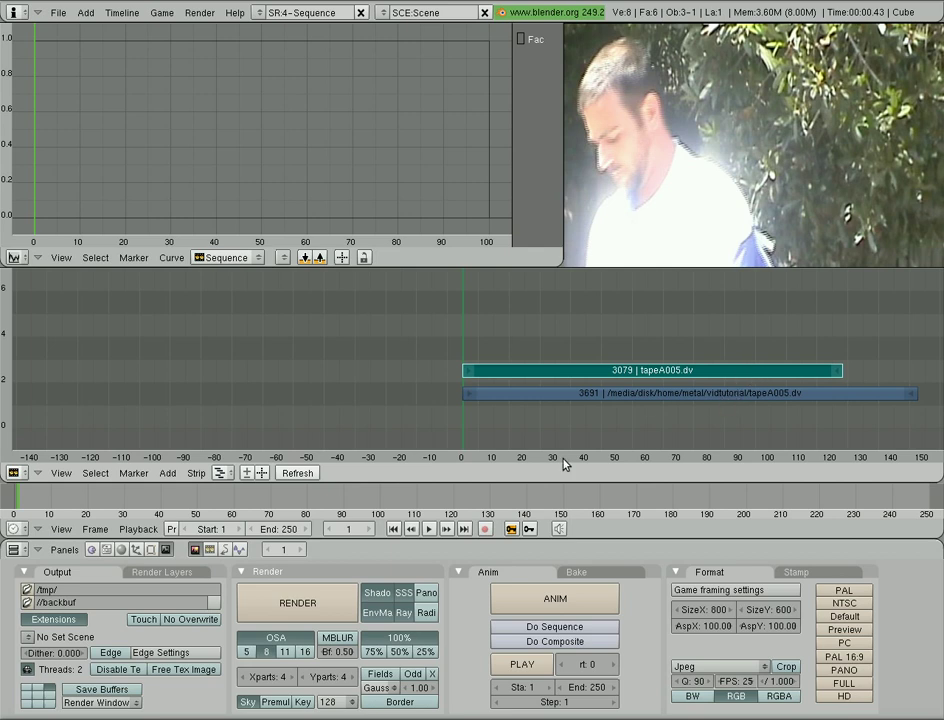
Apply the NTSC format preset: 720×480 at 30 fps
click(845, 603)
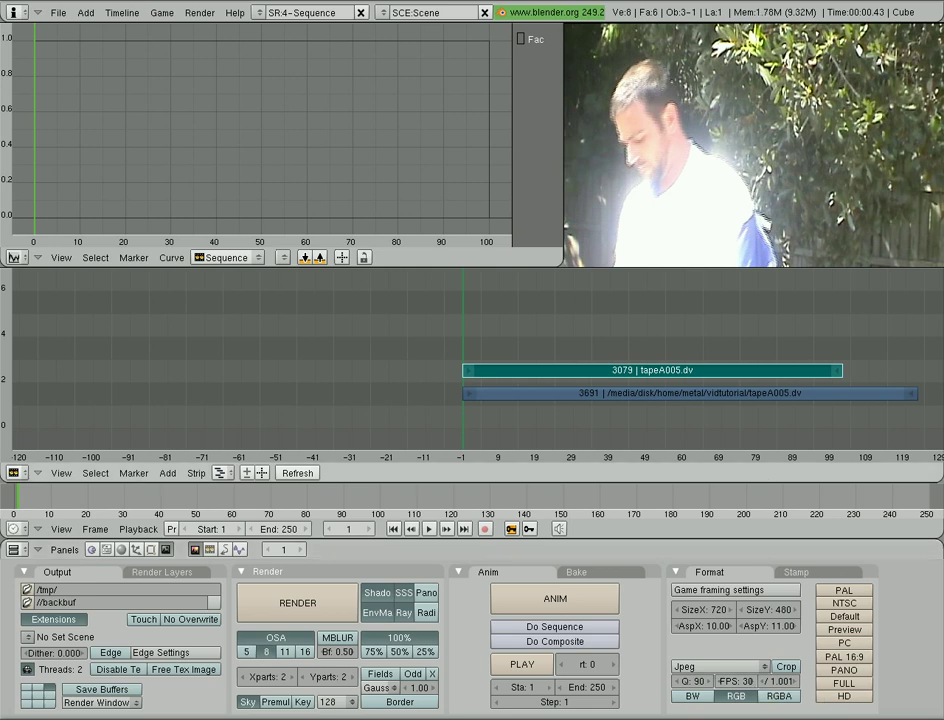
Erase the tapeA005.dv movie and audio strips from the sequencer
right_click(711, 396)
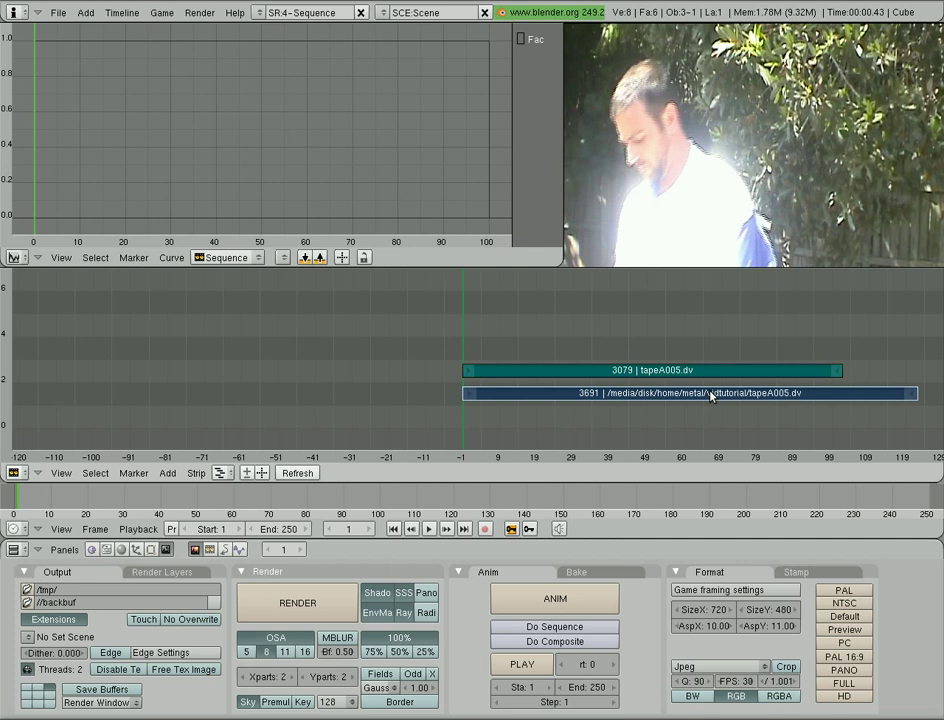
key(x)
click(711, 396)
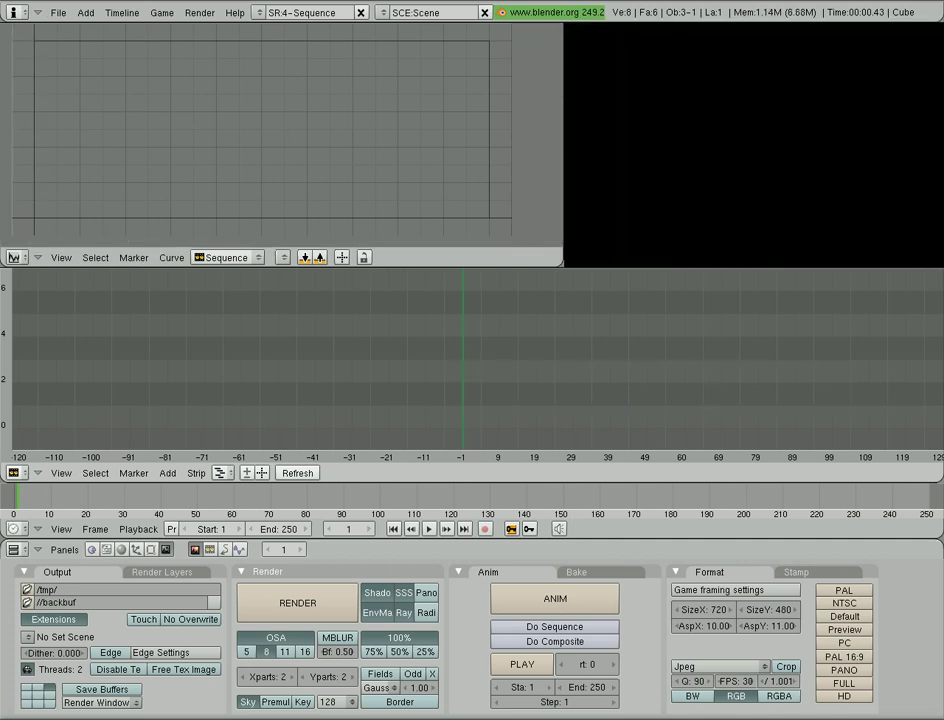
Load tapeB004.dv as a Movie + Audio (HD) strip pair
key(shift+a)
click(599, 361)
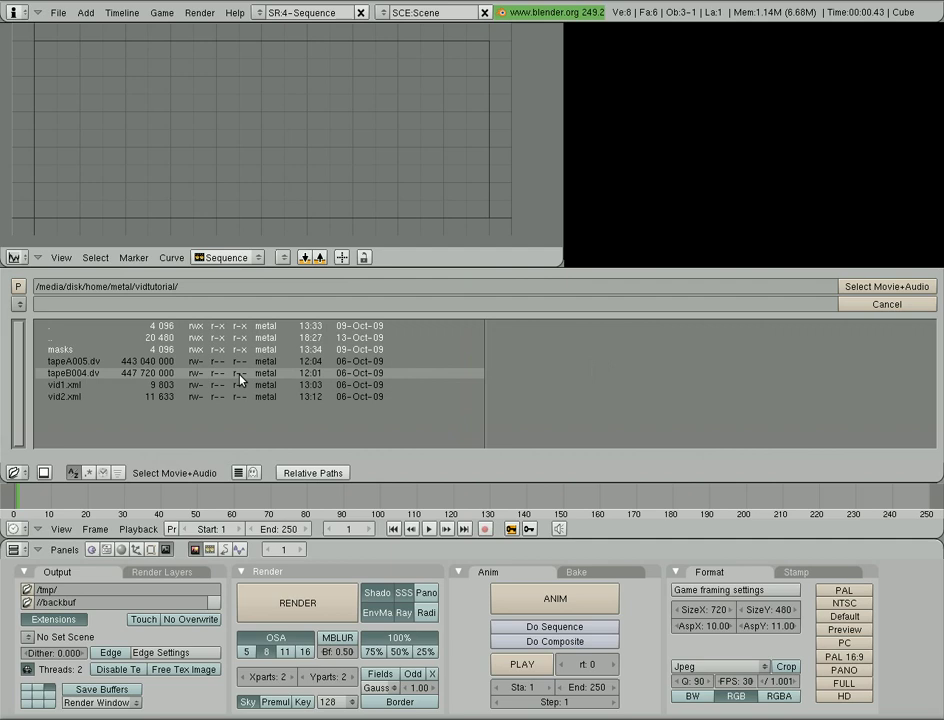
click(242, 374)
click(910, 286)
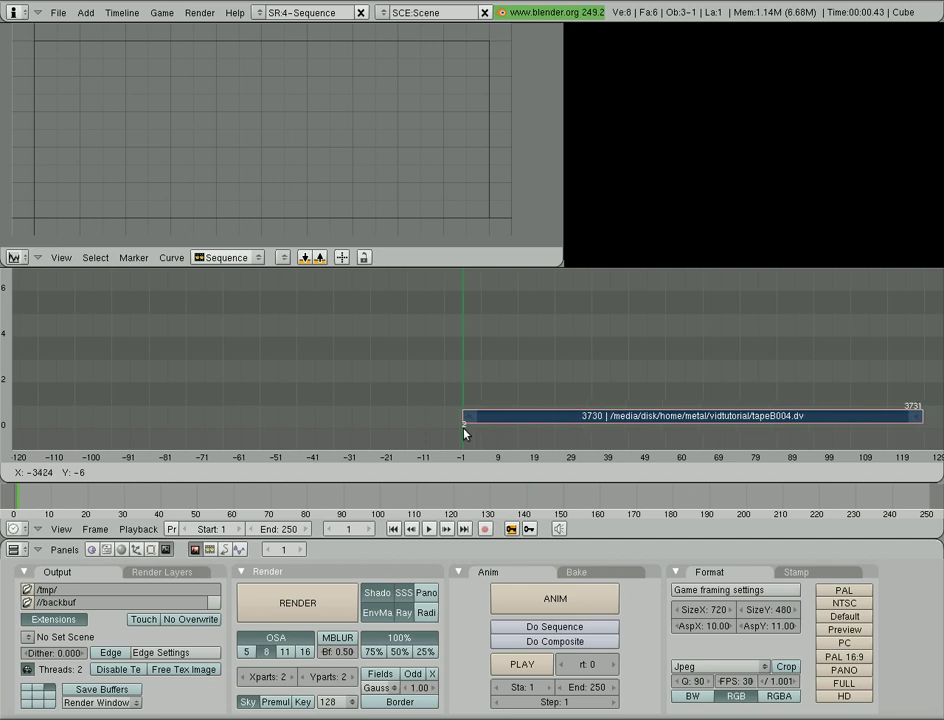
Drop the new tapeB004.dv strip at frame 0
click(464, 432)
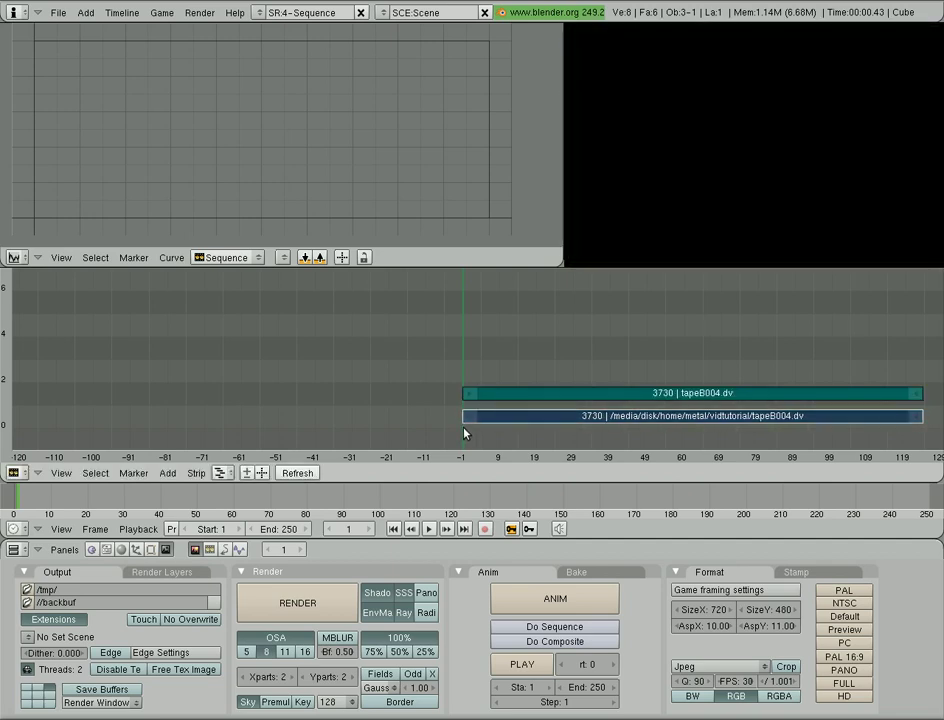
scroll(468, 432, up, 7)
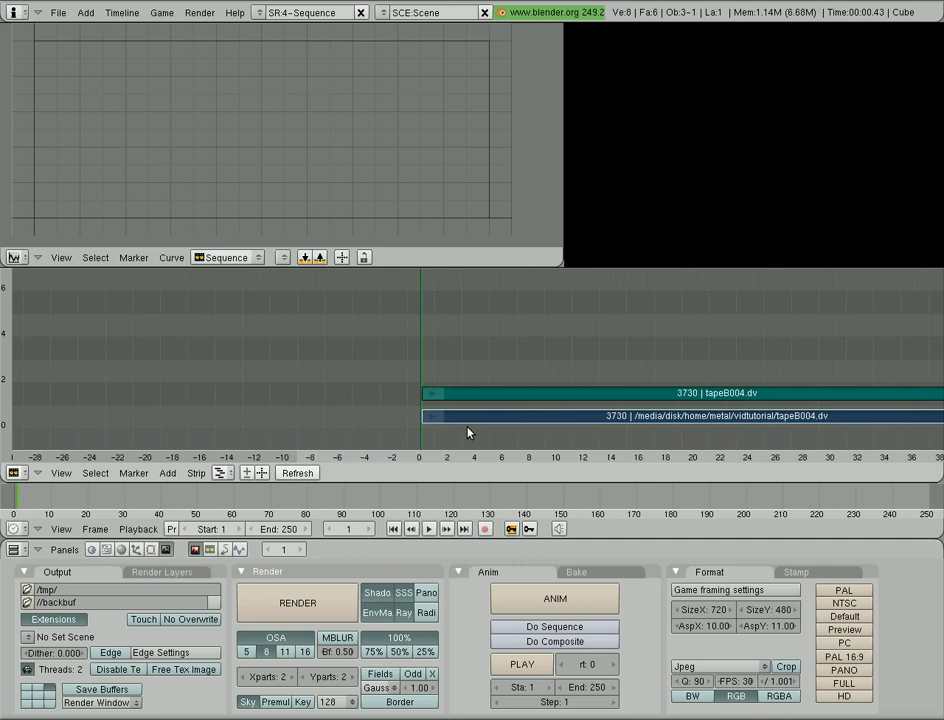
scroll(468, 432, up, 6)
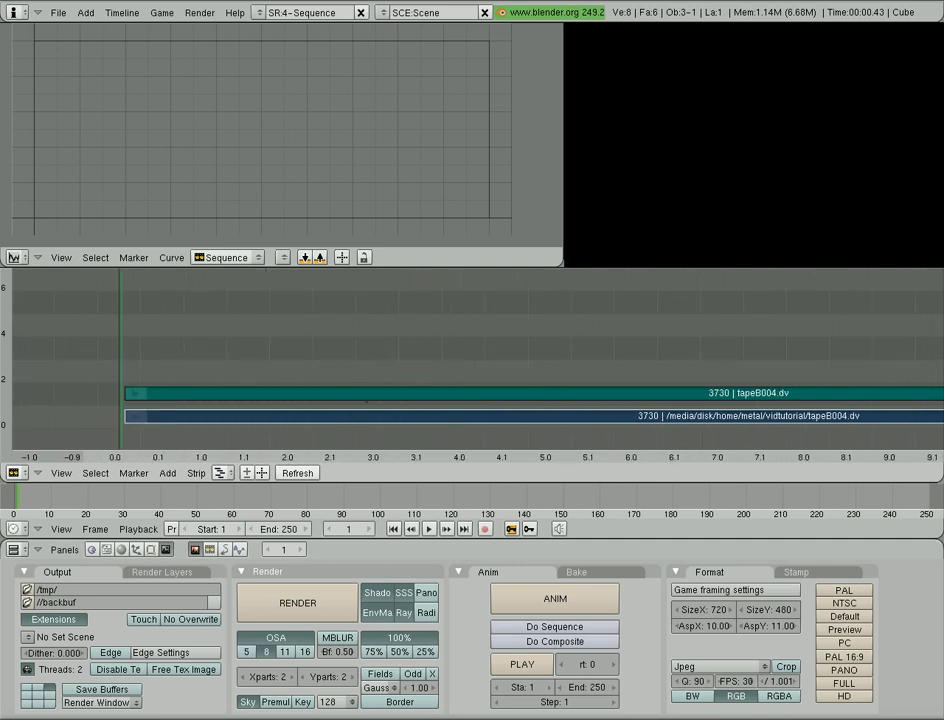
Select both the tapeB004.dv movie and audio strips
right_click(392, 395)
right_click(392, 415)
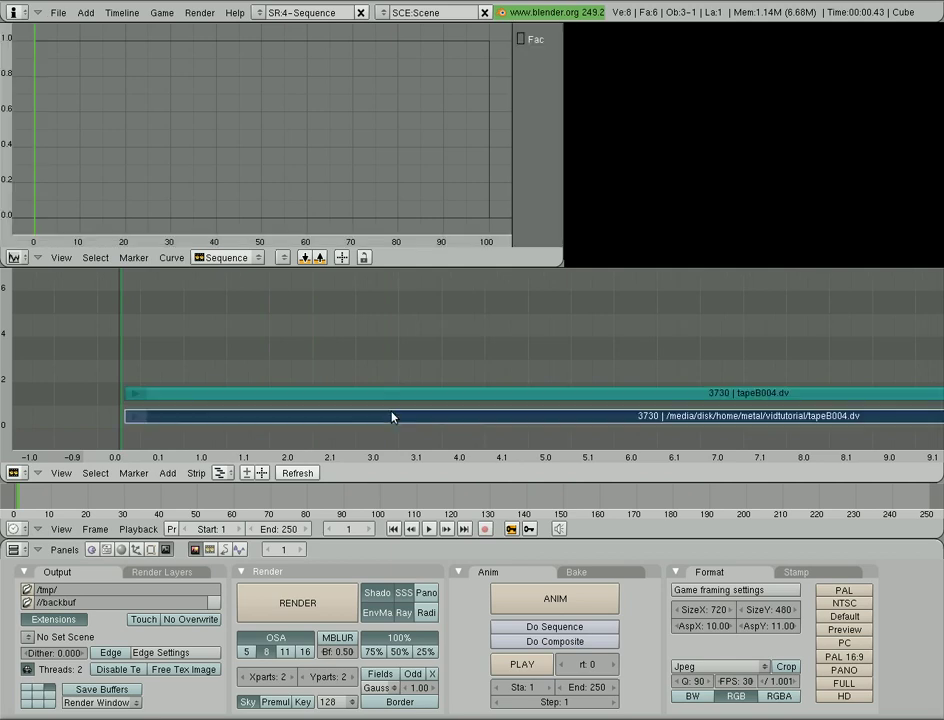
right_click(397, 397)
right_click(397, 417)
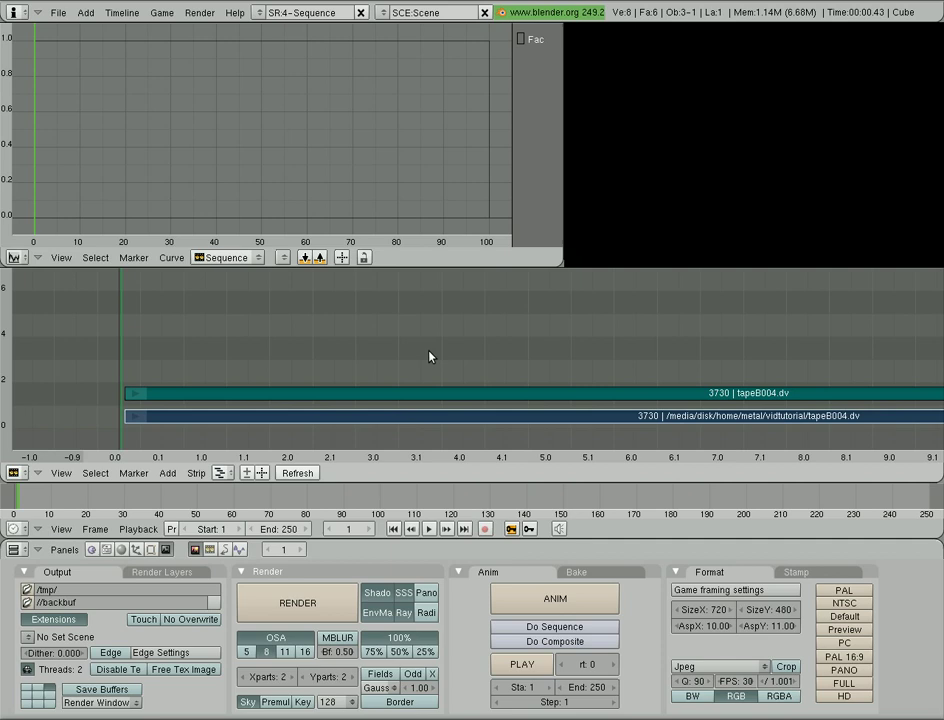
key(a)
key(a)
key(a)
key(b)
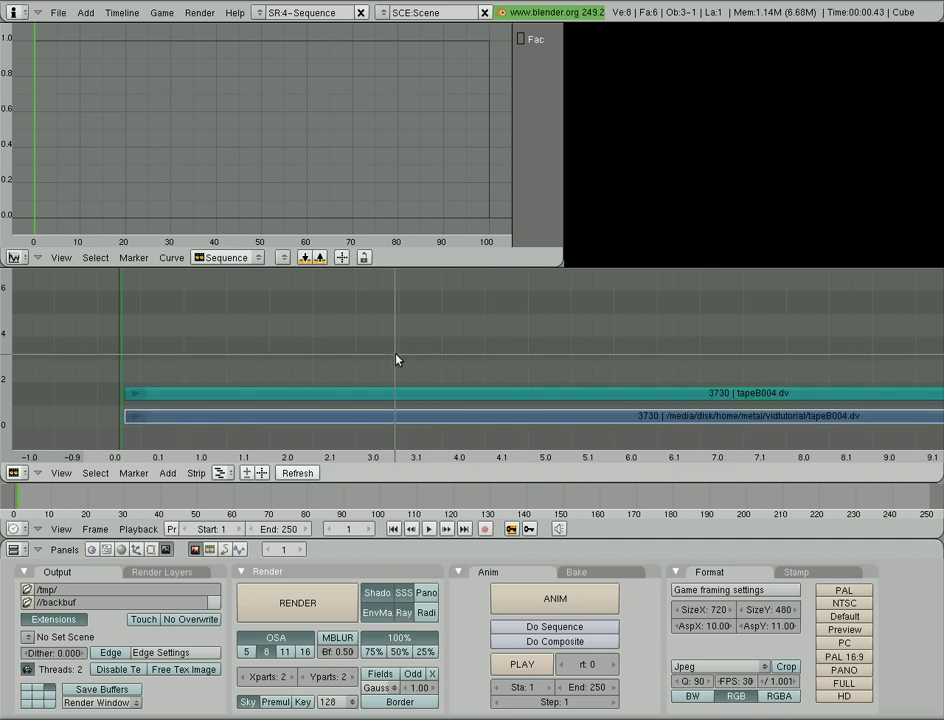
drag(395, 355, 490, 456)
right_drag(490, 456, 500, 442)
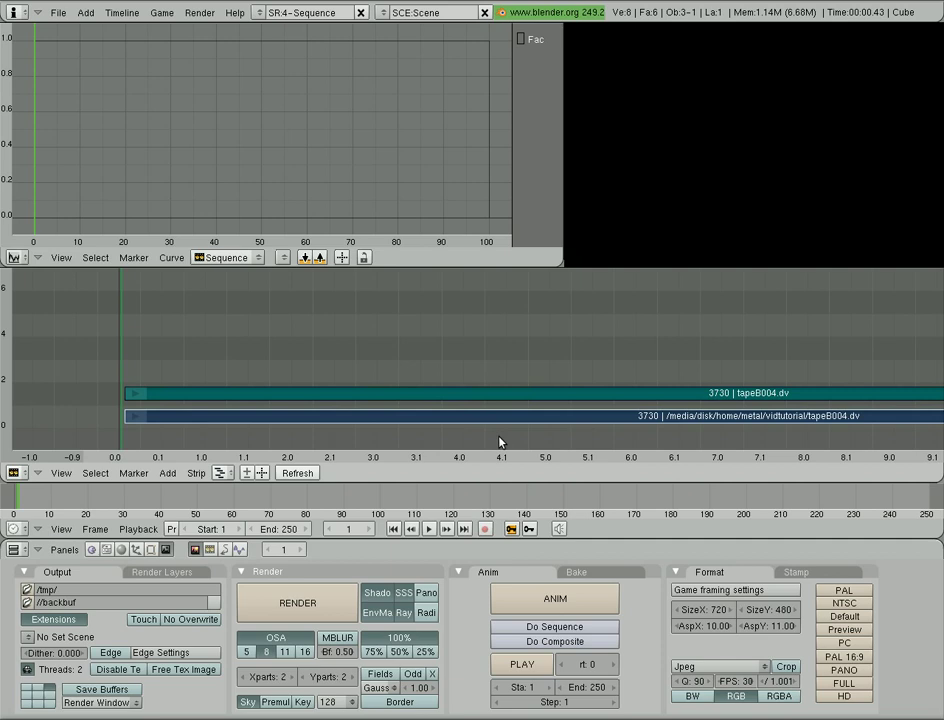
Move both strips up one channel so they start at frame 0
key(g)
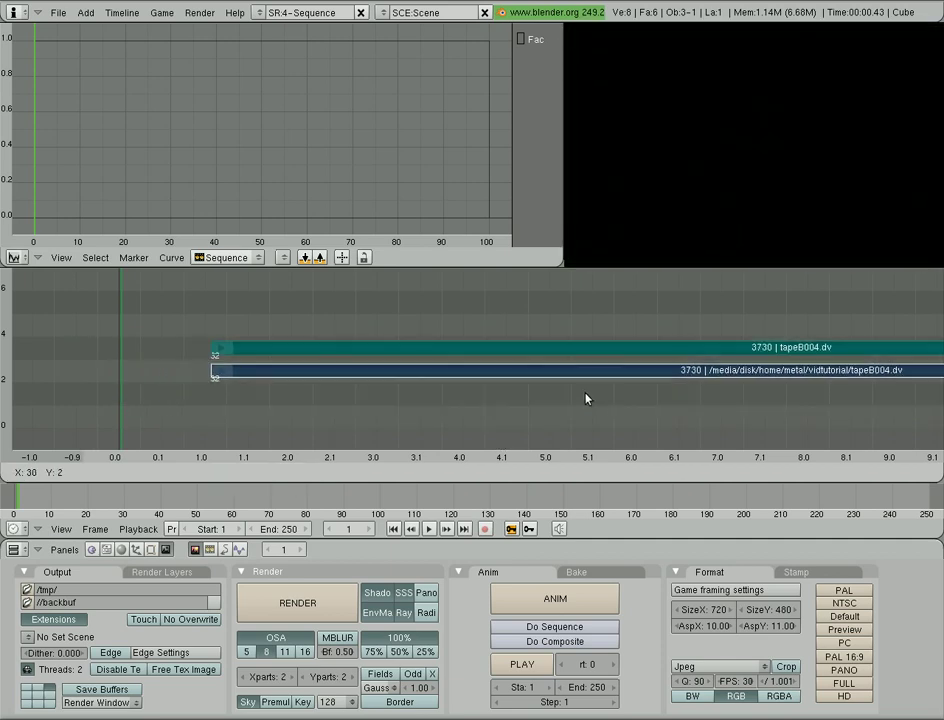
drag(586, 399, 492, 426)
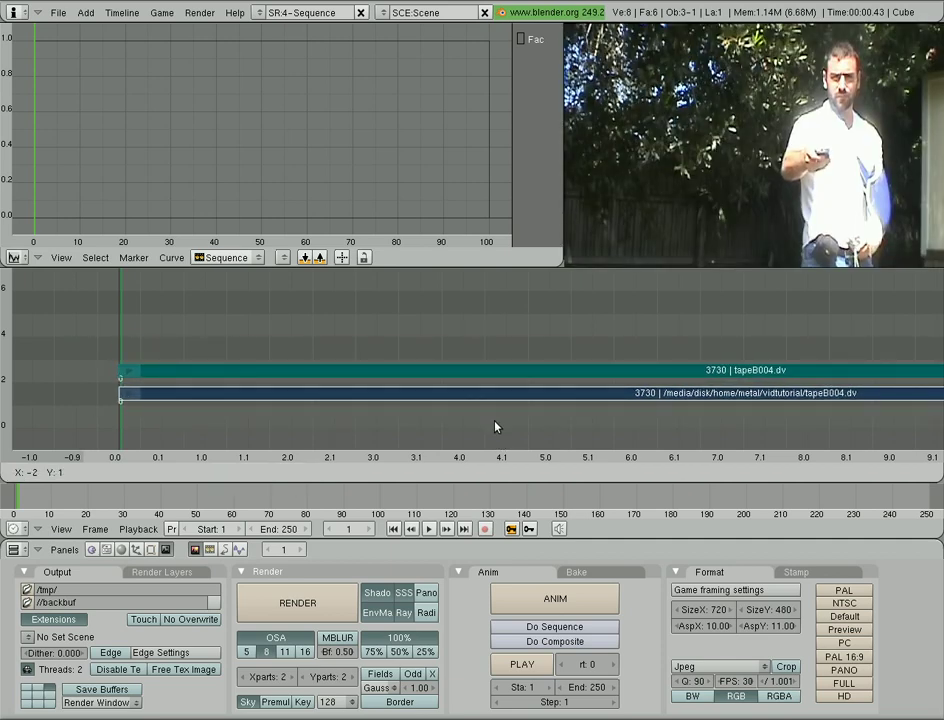
click(494, 427)
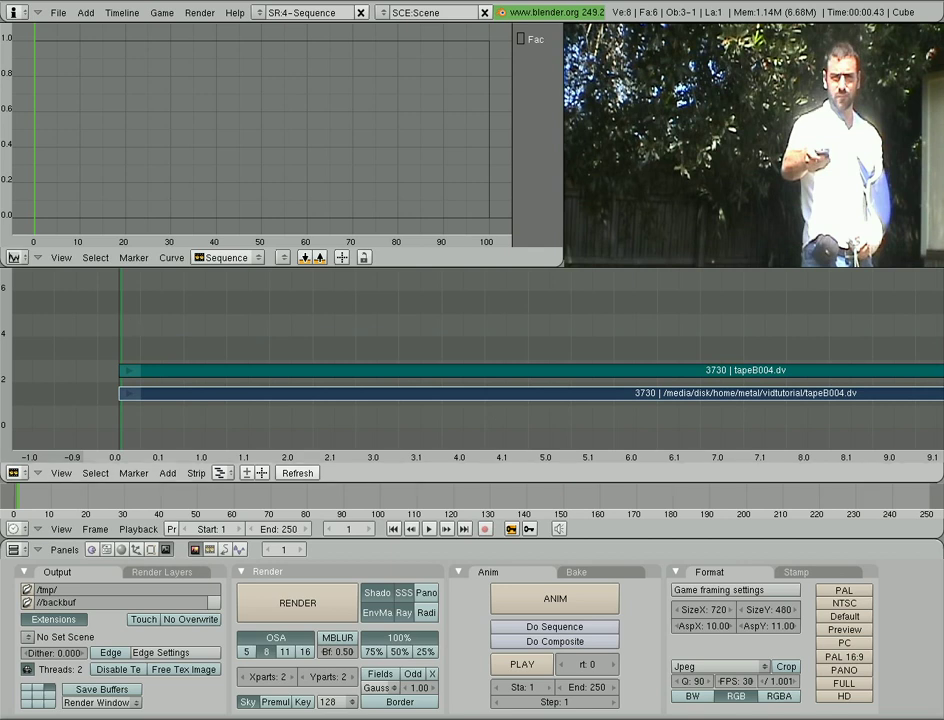
Scrub the tapeB004 footage to frames 242 and 97, then zoom out to fit both strips
drag(401, 341, 815, 318)
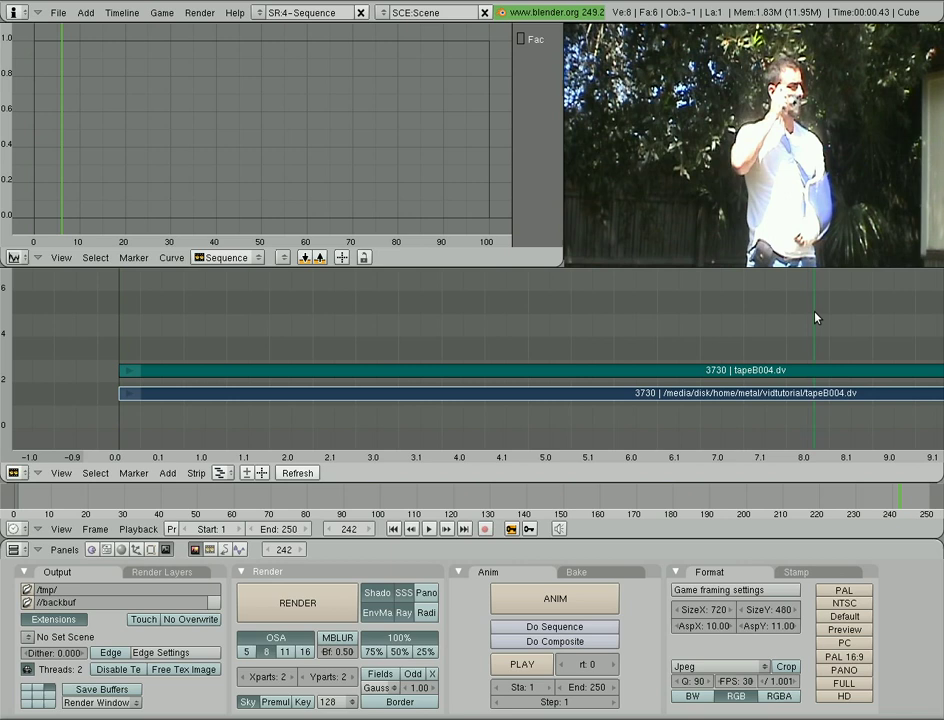
drag(593, 325, 528, 325)
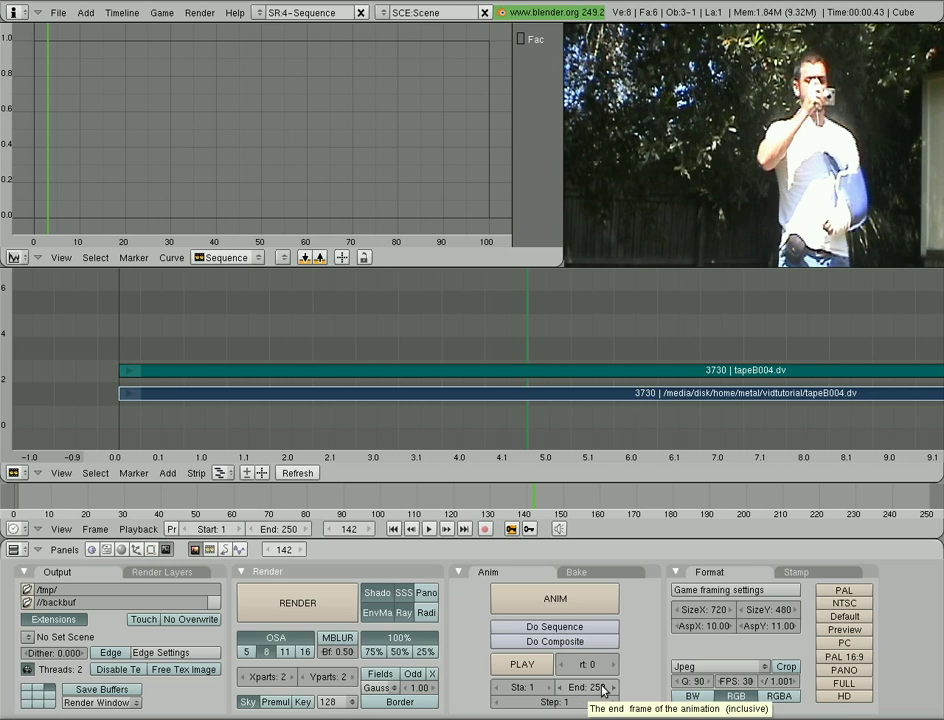
scroll(737, 421, down, 10)
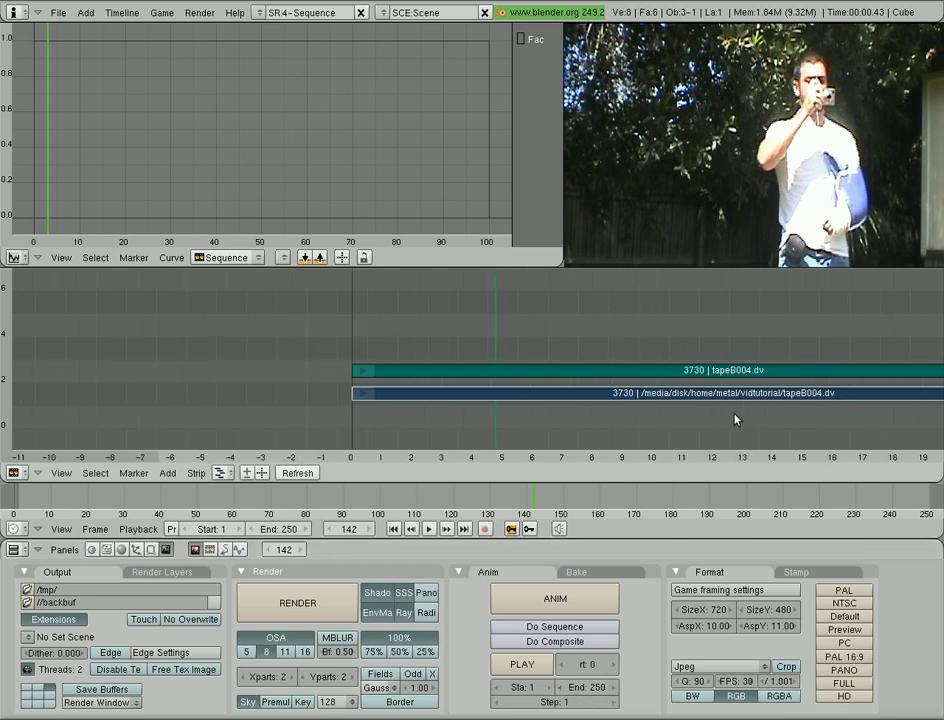
scroll(735, 419, down, 2)
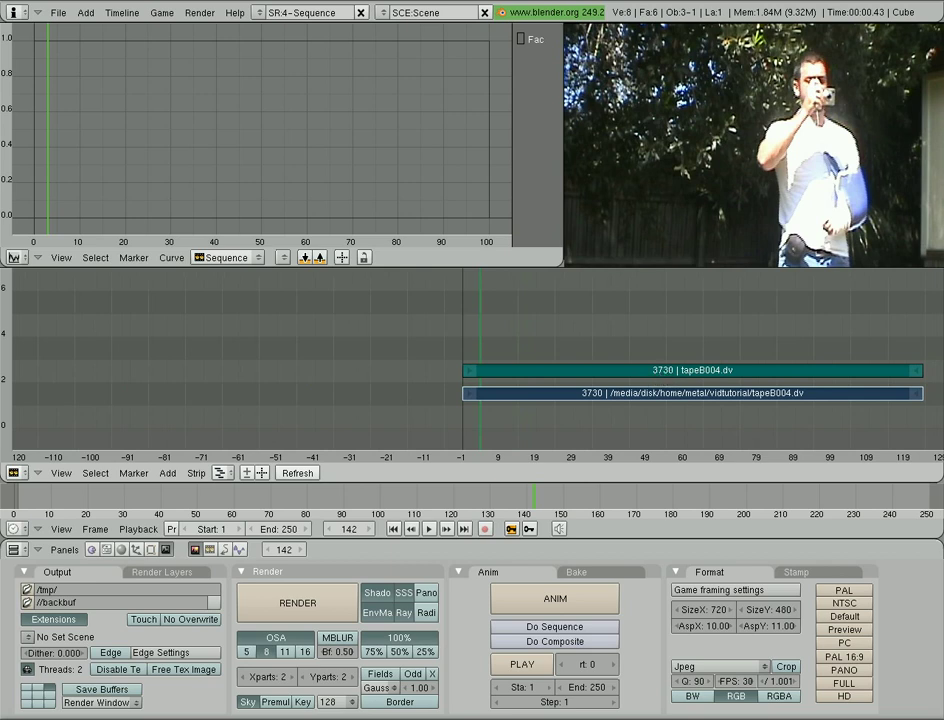
Jump to the clip's last frame and begin editing the Anim panel End field
click(923, 350)
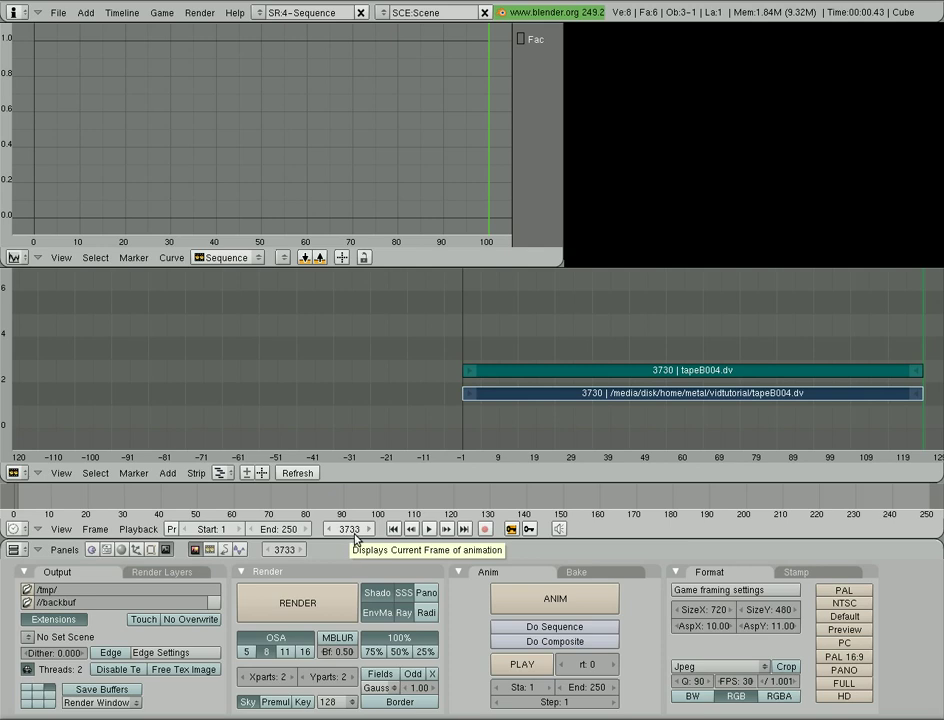
click(596, 687)
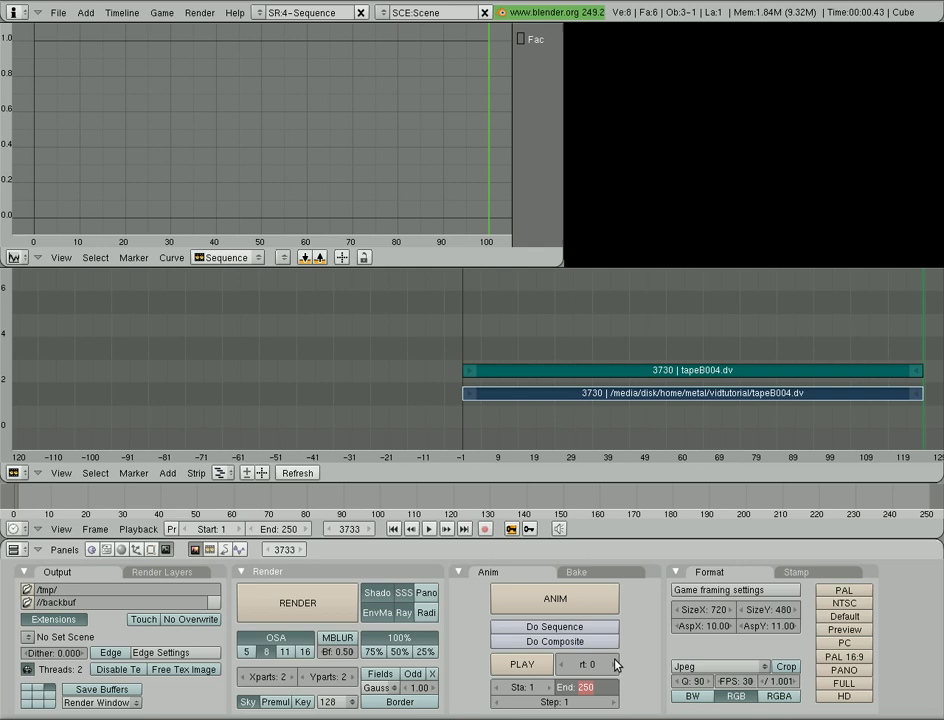
Set the scene end frame to 3730
text(3730)
key(Return)
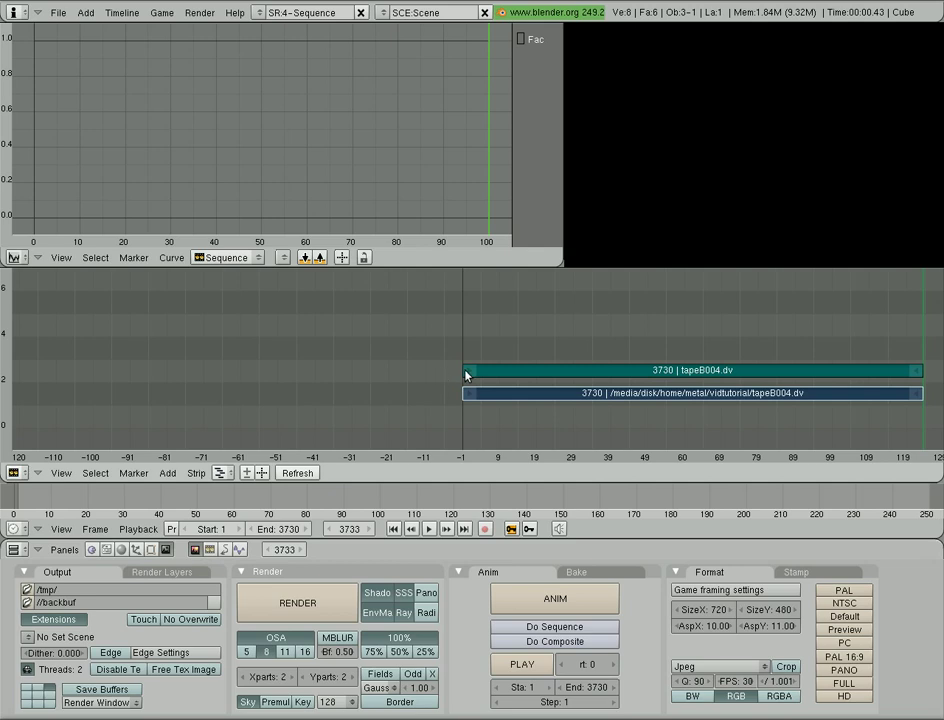
scroll(473, 377, up, 8)
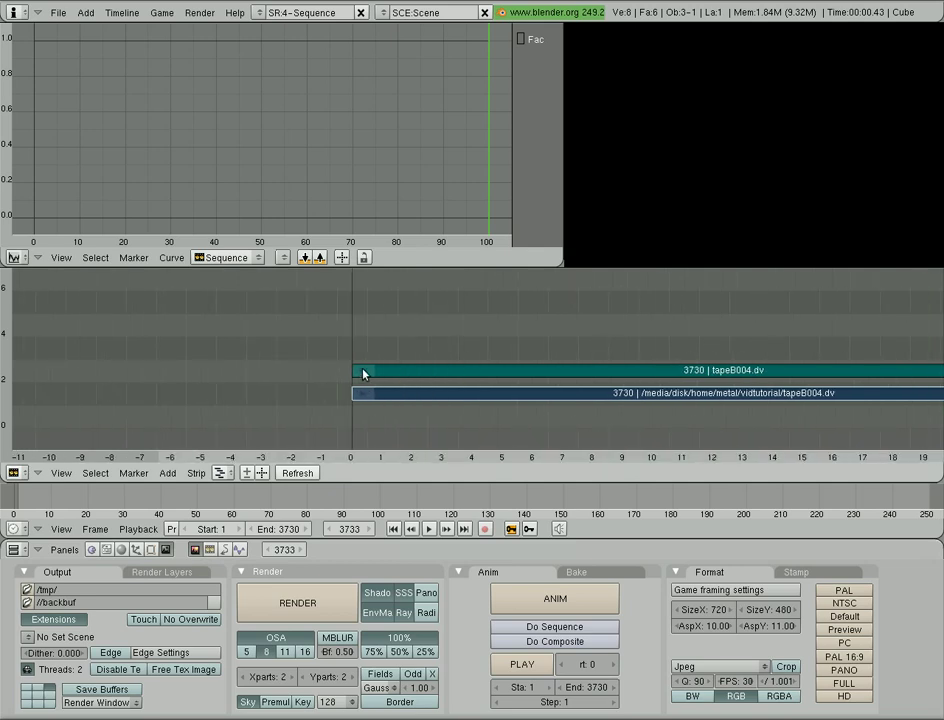
scroll(360, 374, down, 8)
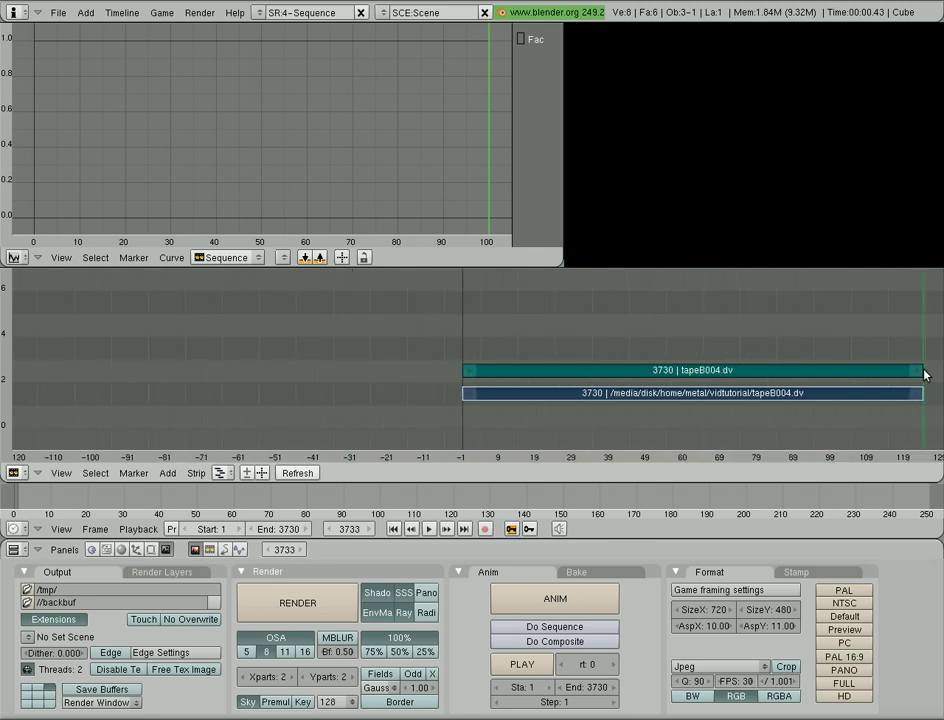
Trim both tapeB004.dv strips' right ends back to frame 1410
right_click(916, 370)
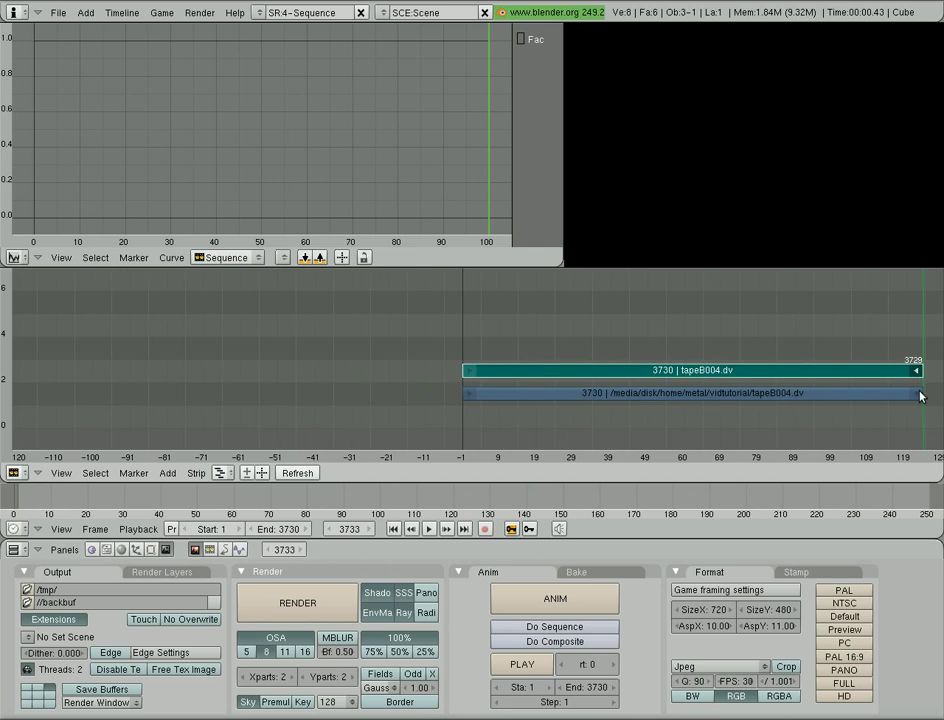
shift+right_click(918, 394)
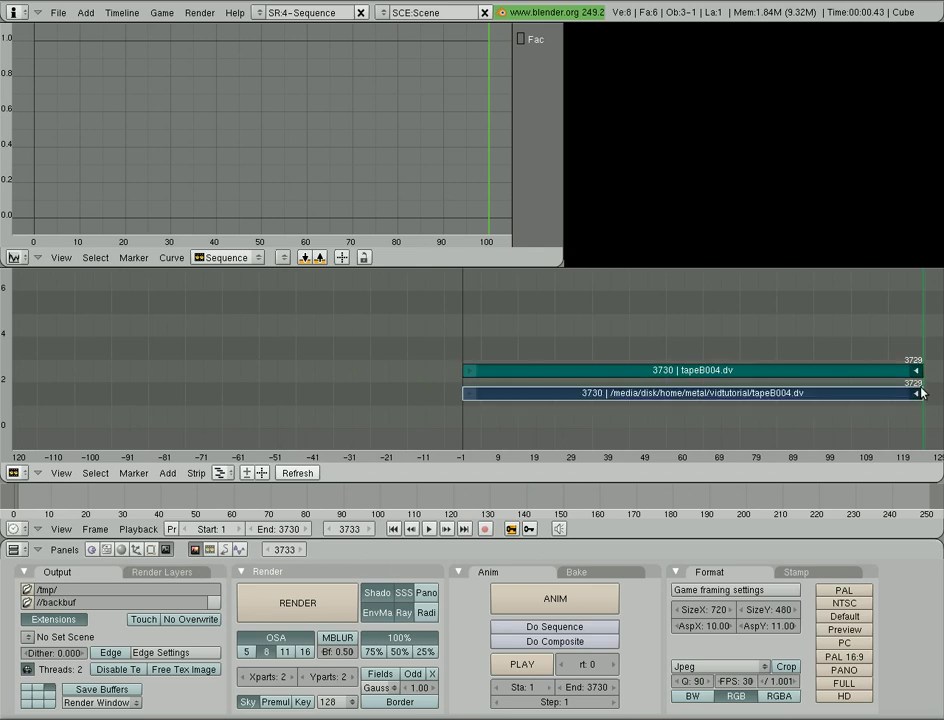
key(g)
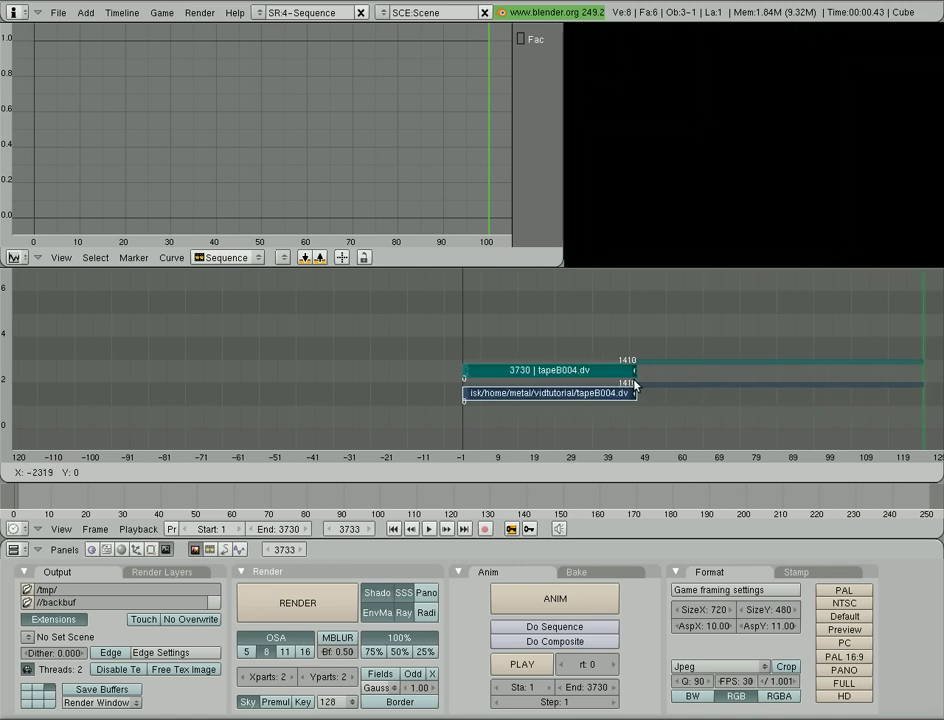
click(634, 384)
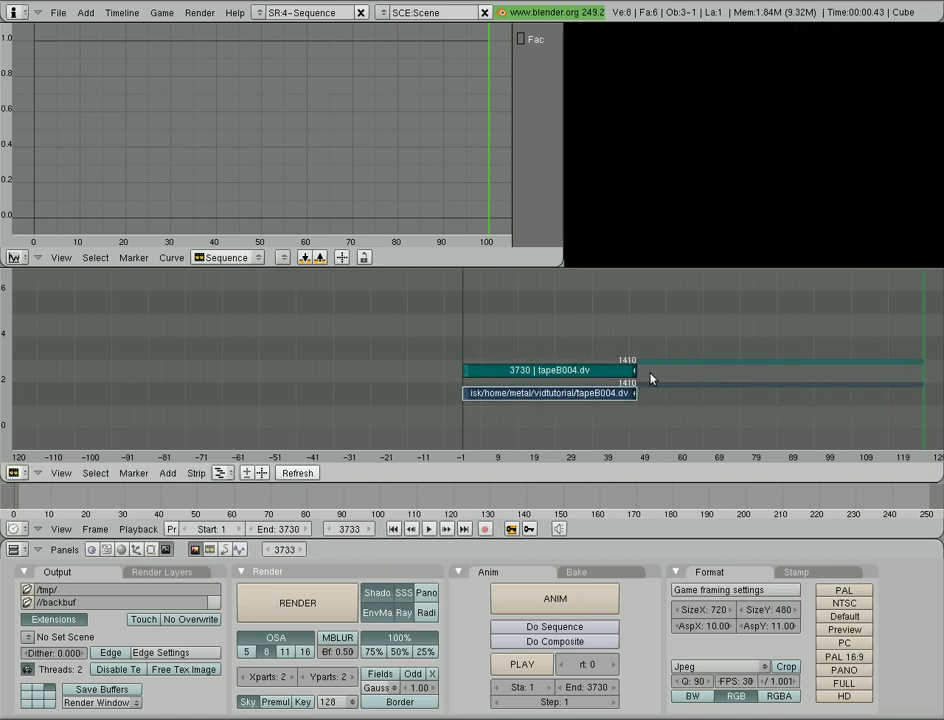
Add tapeB004.dv to the sequencer as a movie-and-audio strip pair
key(shift+a)
click(610, 326)
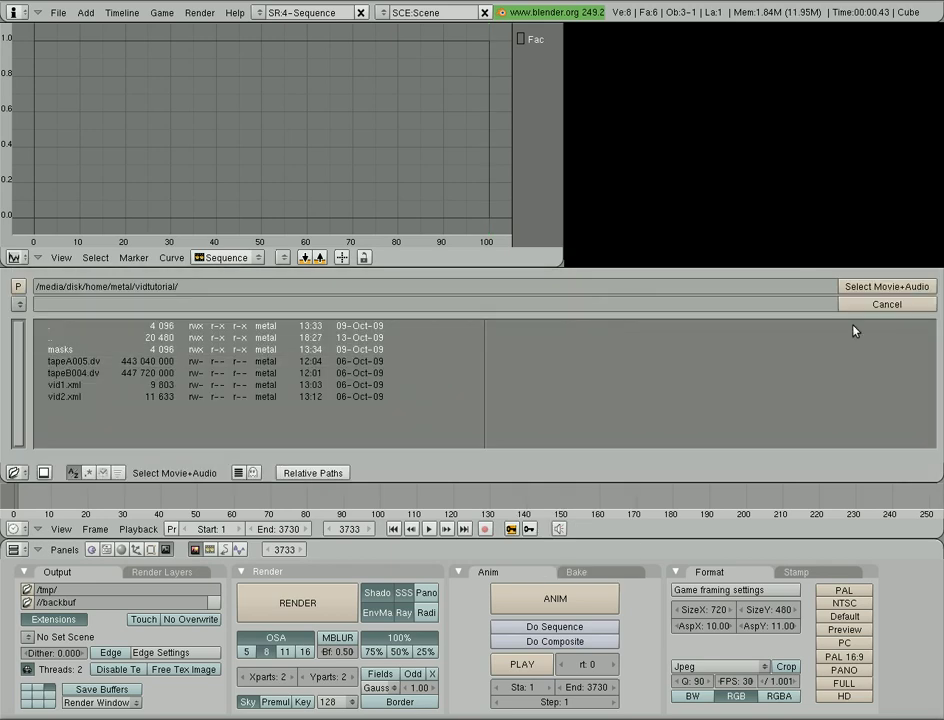
double_click(73, 372)
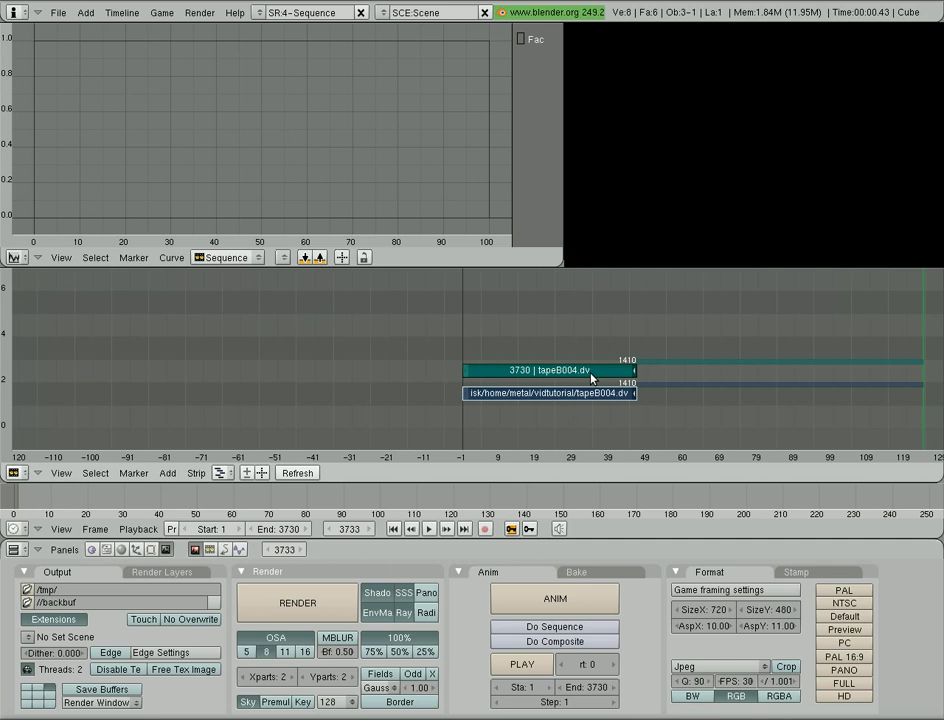
Add tapeA005.dv as a movie-and-audio strip pair placed around frame 35
key(space)
click(672, 333)
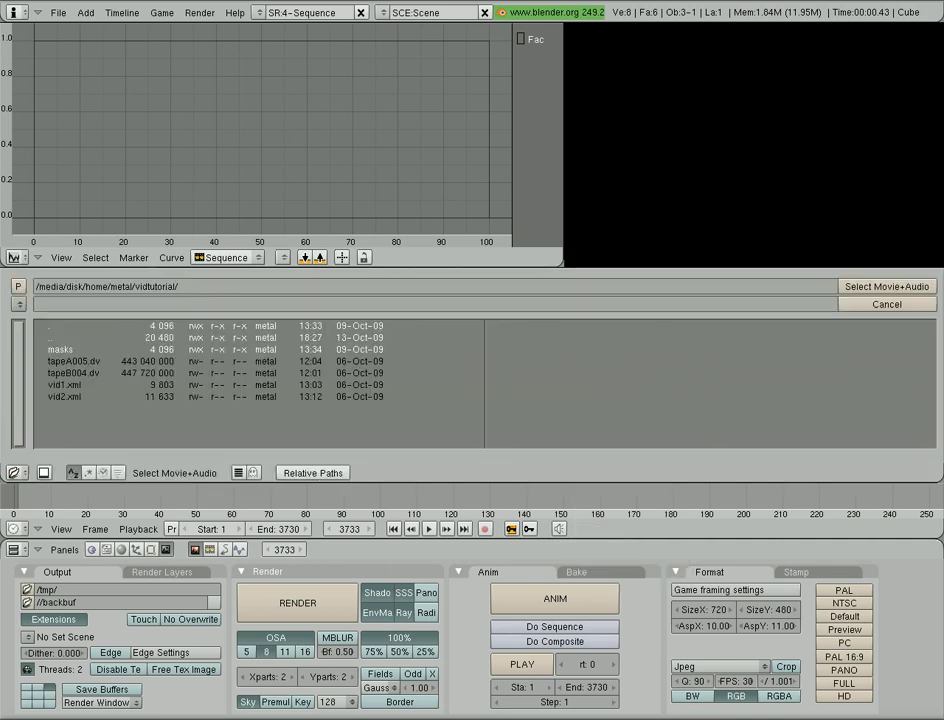
click(200, 370)
click(886, 286)
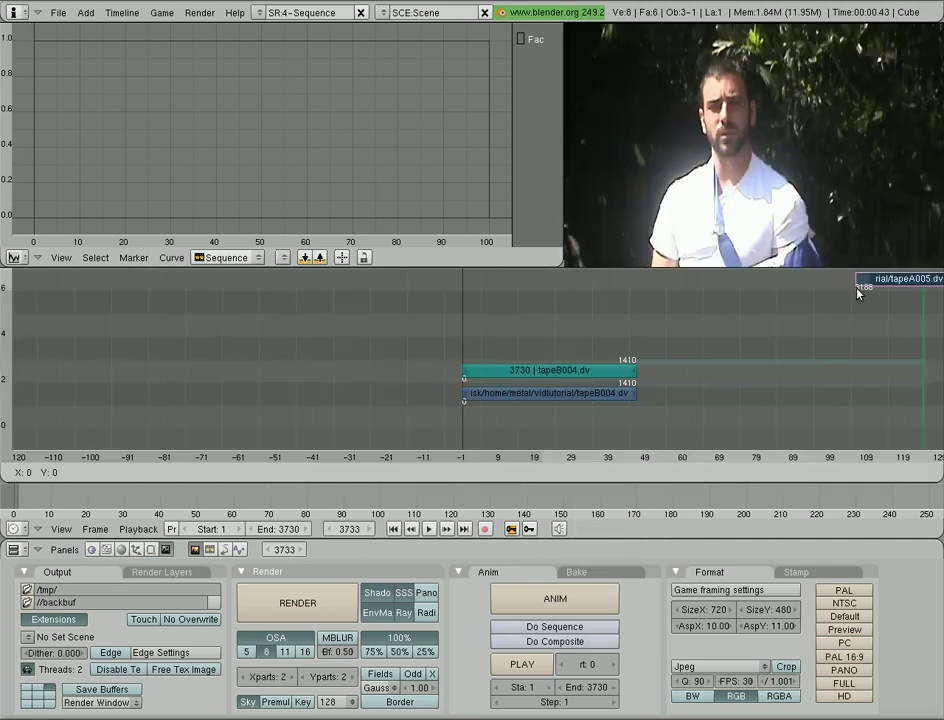
click(593, 364)
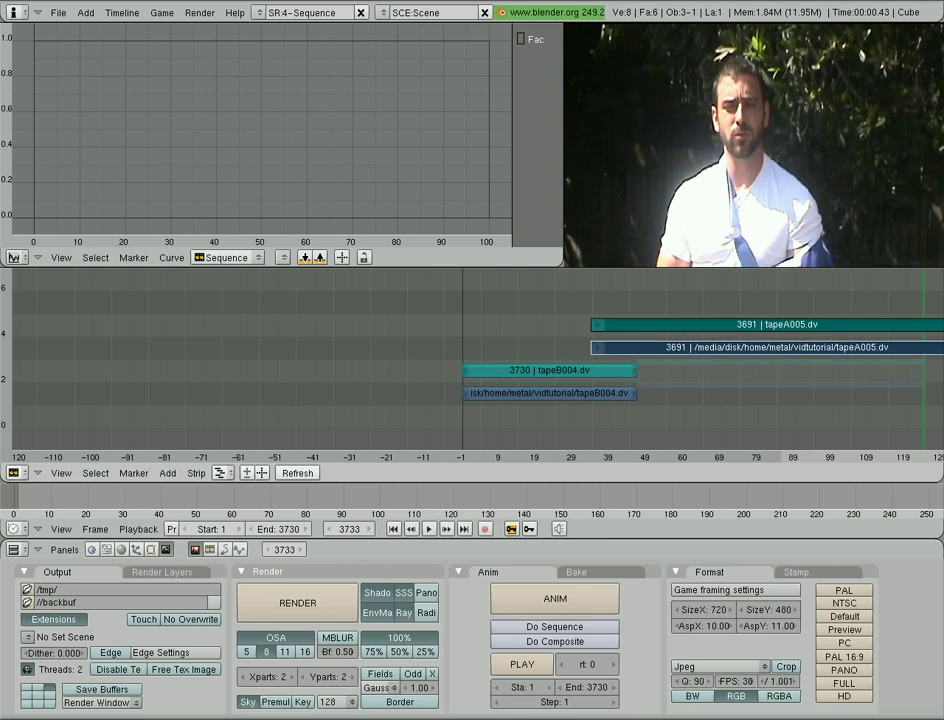
Trim the end of the tapeA005 strips back to frame 3042
scroll(787, 350, down, 5)
right_click(676, 347)
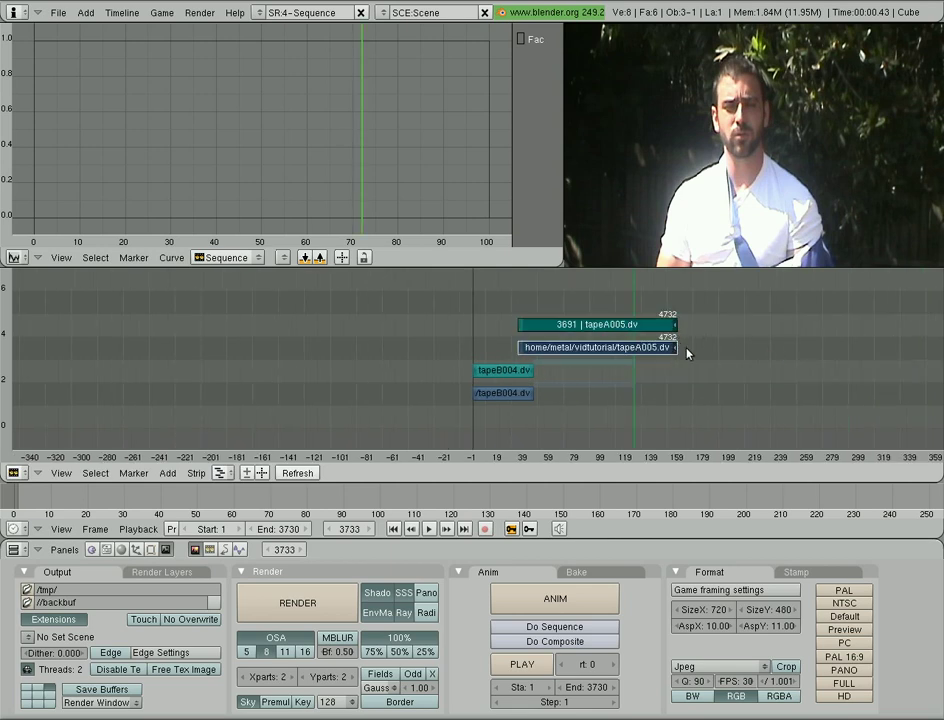
key(g)
click(614, 364)
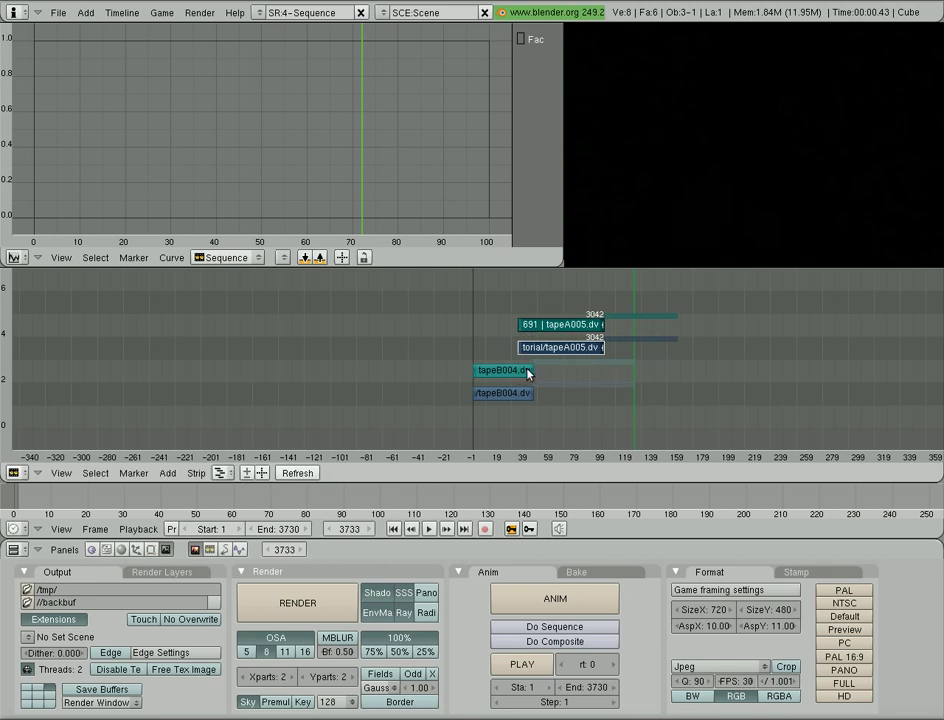
Move the start of both tapeA005 strips later, to around frame 1186
scroll(529, 374, up, 5)
right_click(627, 350)
shift+right_click(628, 325)
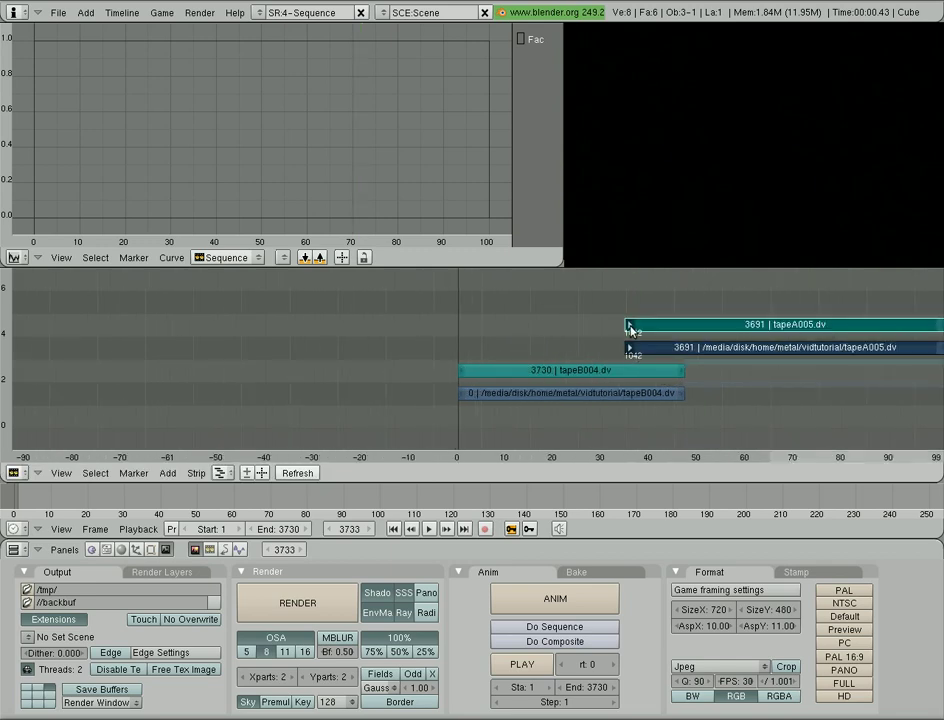
key(g)
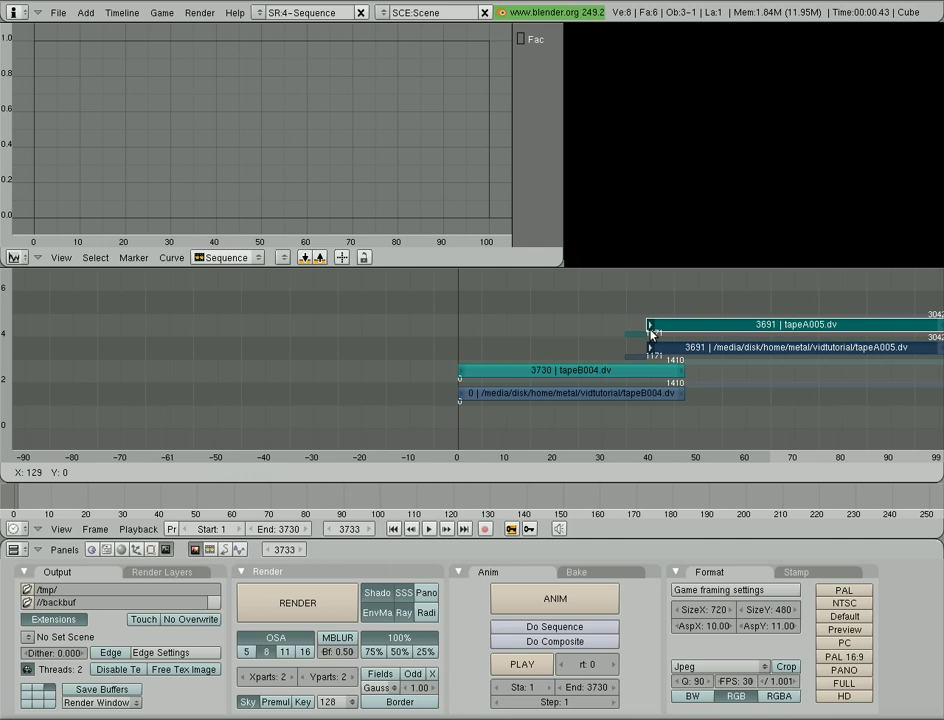
click(652, 342)
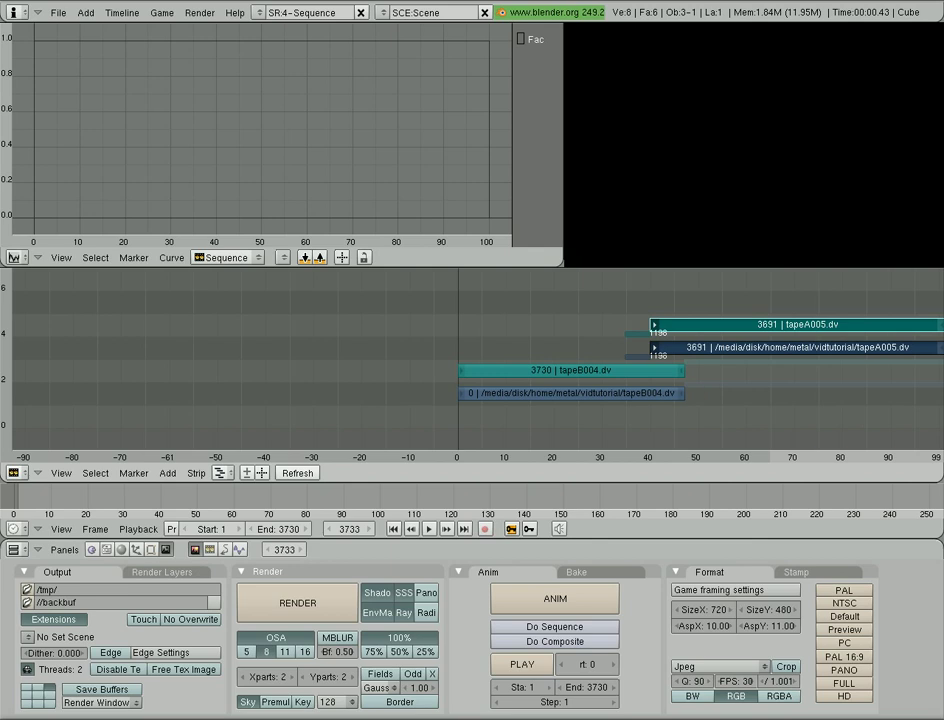
With tapeB004 then tapeA005 selected, add a Gamma Cross strip across their overlap
right_click(607, 396)
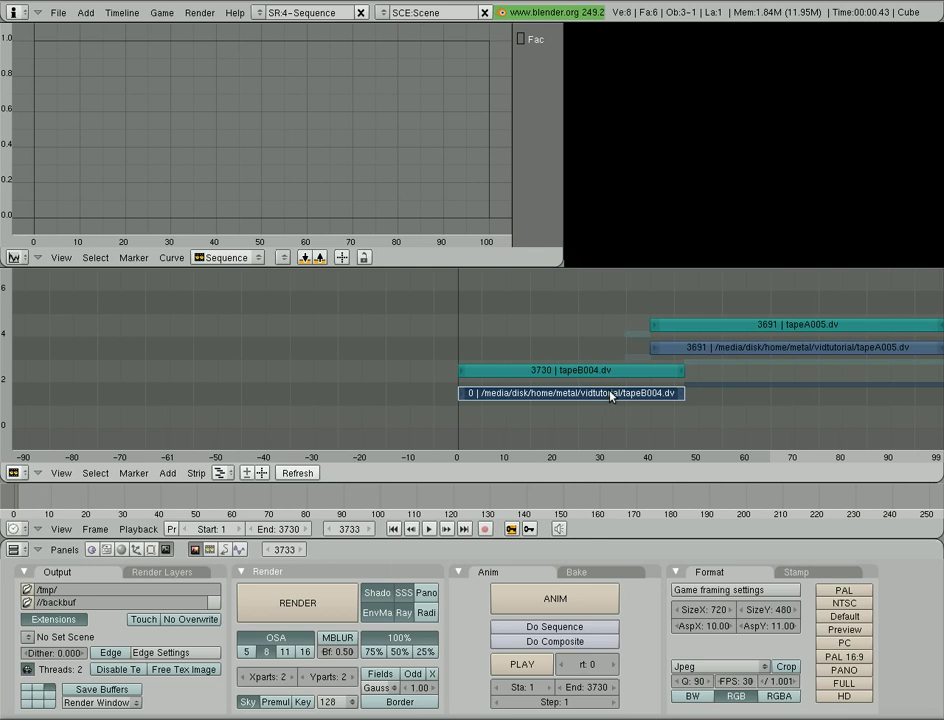
right_click(748, 345)
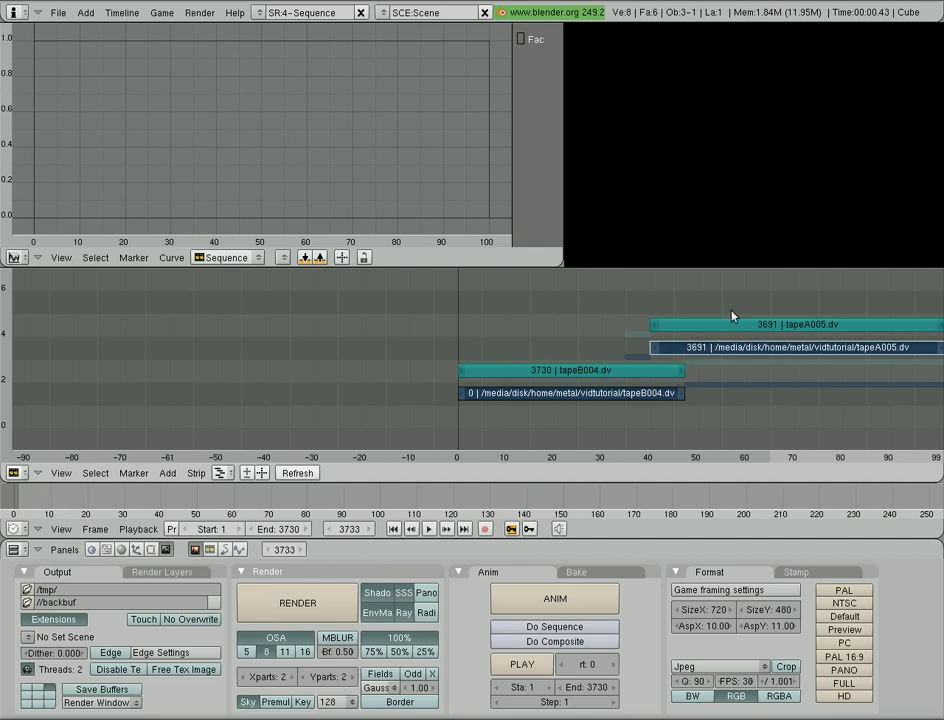
key(shift+a)
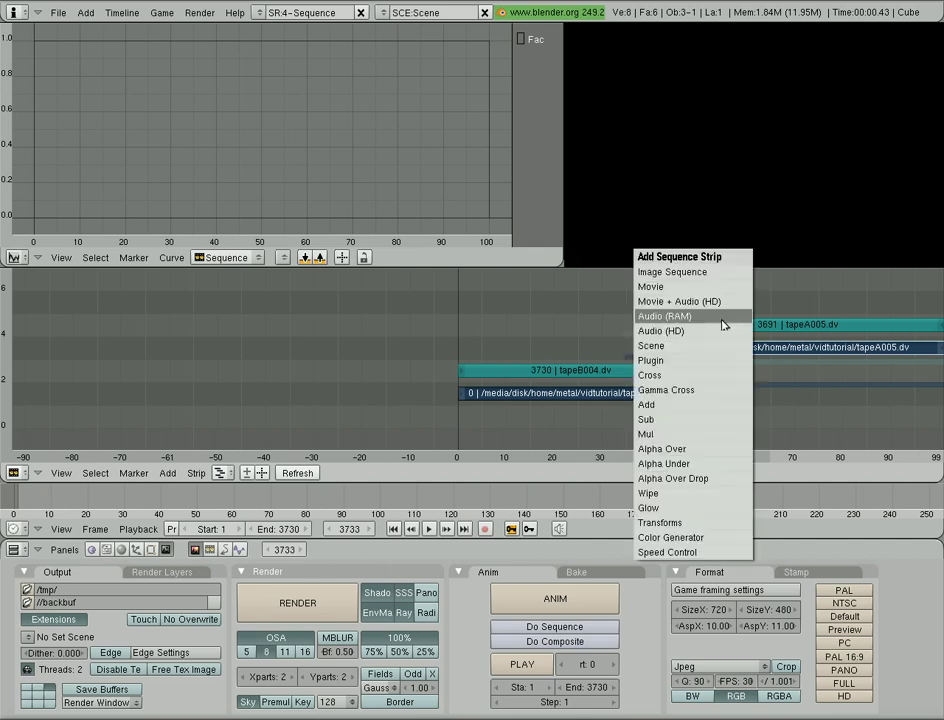
click(708, 391)
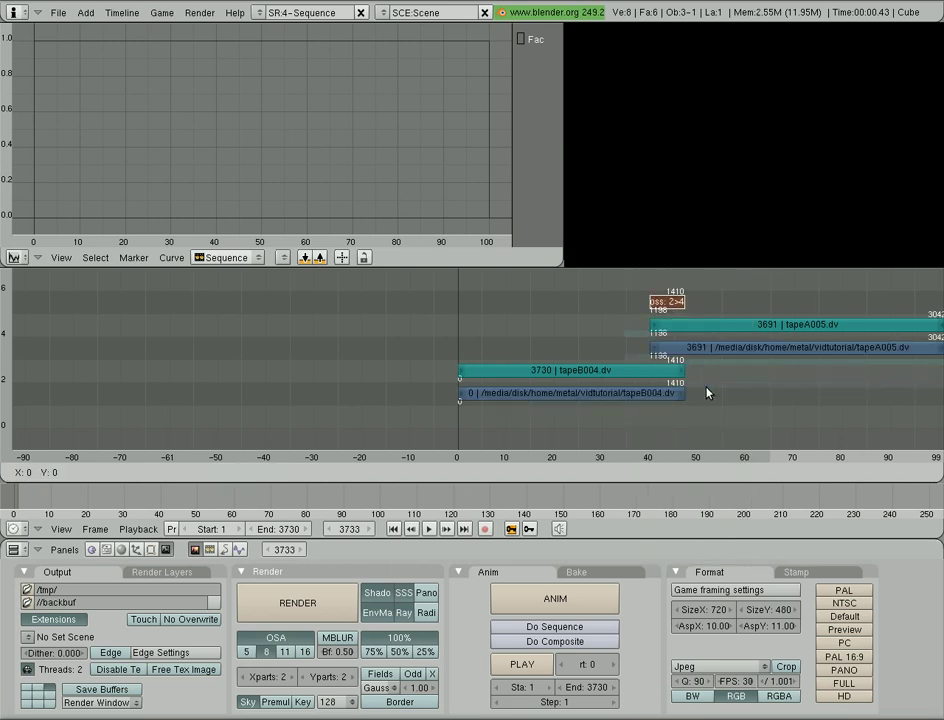
click(706, 393)
Play and scrub through the overlap to preview the Gamma Cross blend
click(651, 283)
key(alt+a)
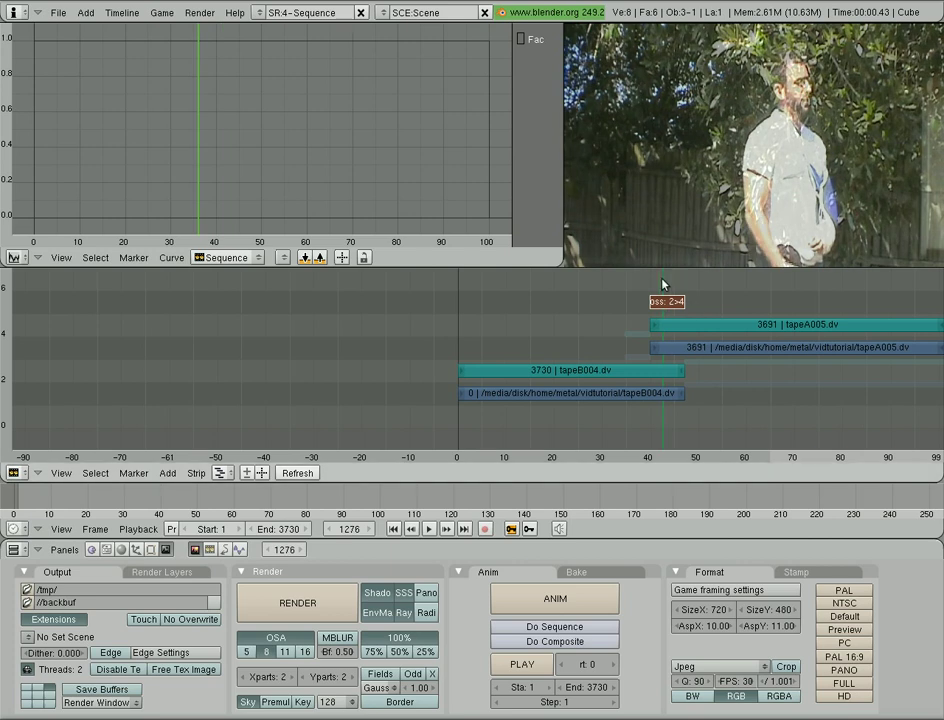
mouse_move(680, 287)
mouse_down()
mouse_move(647, 292)
mouse_move(667, 305)
mouse_up()
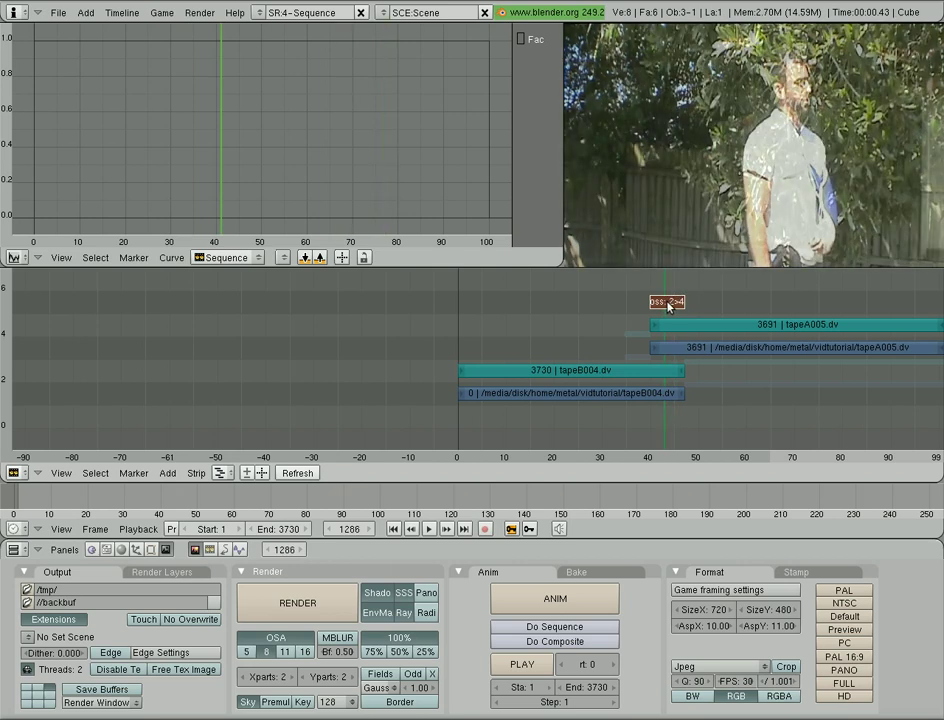
Erase the existing Gamma Cross transition strip
key(x)
click(666, 304)
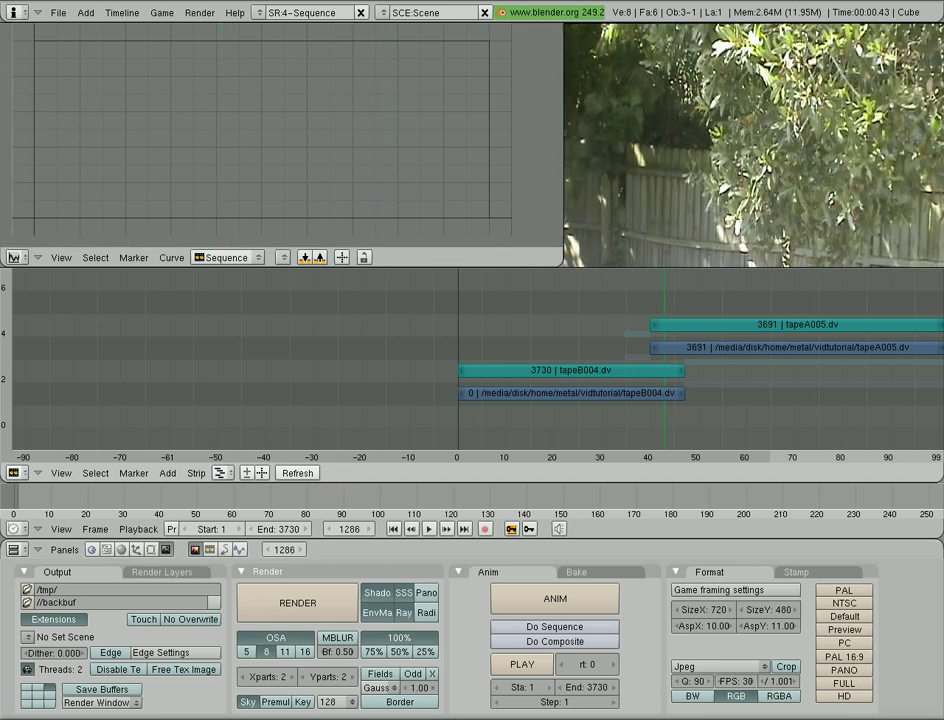
right_click(612, 393)
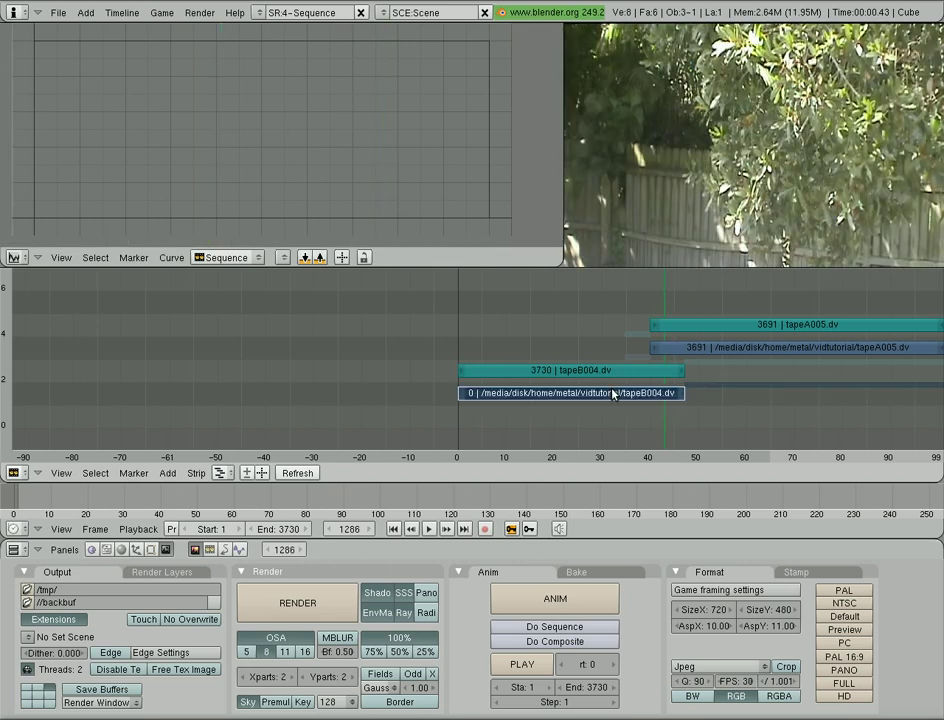
right_click(738, 352)
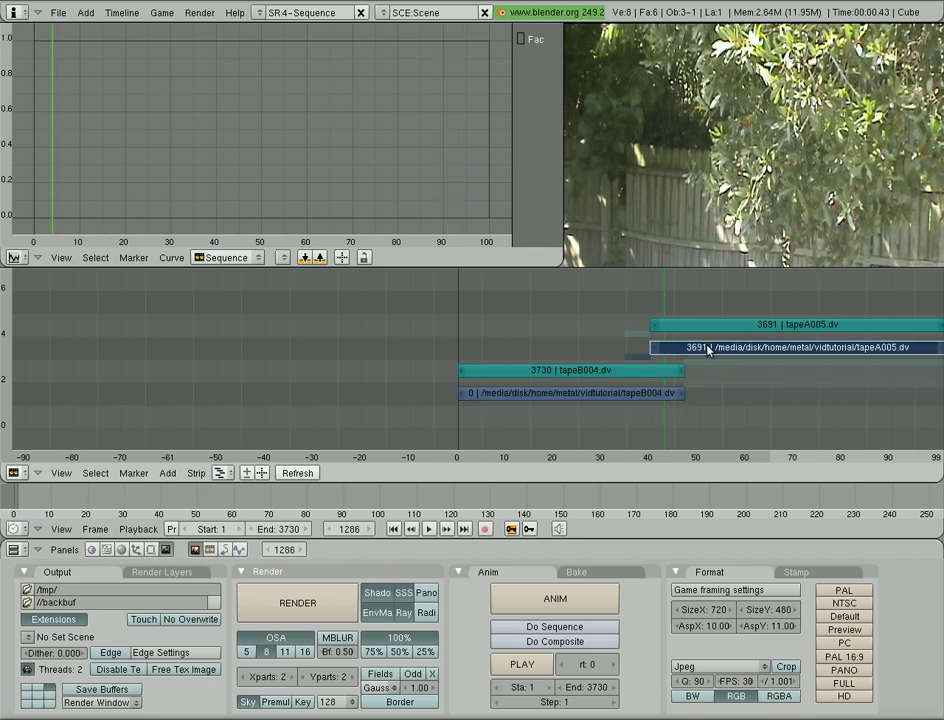
Select tapeA005 before tapeB004 and add a Gamma Cross running from track 4 to 2
right_click(672, 392)
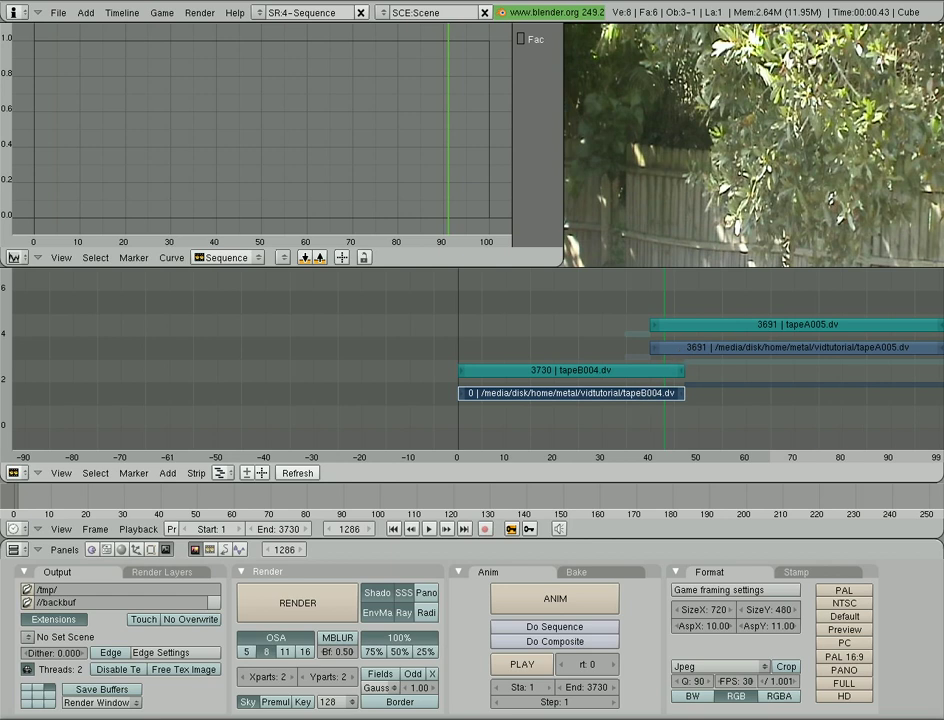
right_click(720, 348)
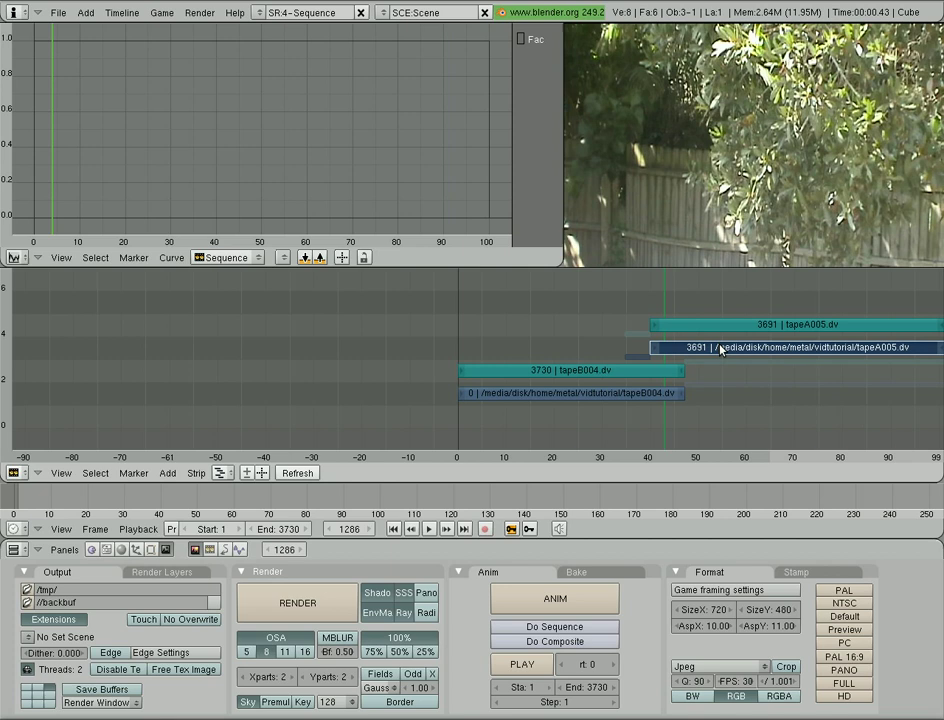
right_click(630, 394)
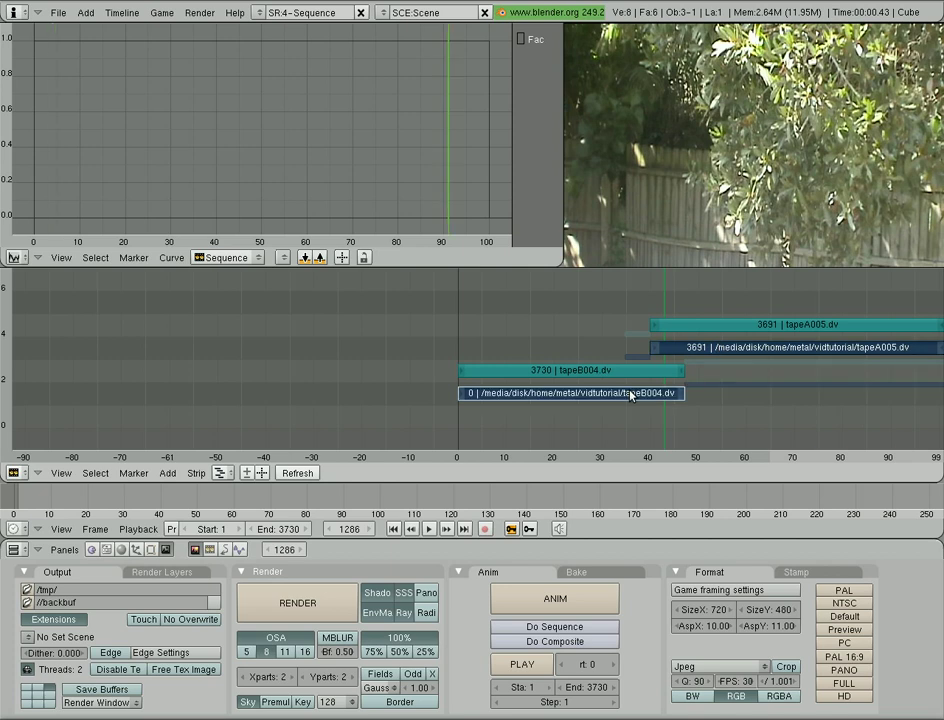
key(shift+a)
click(630, 392)
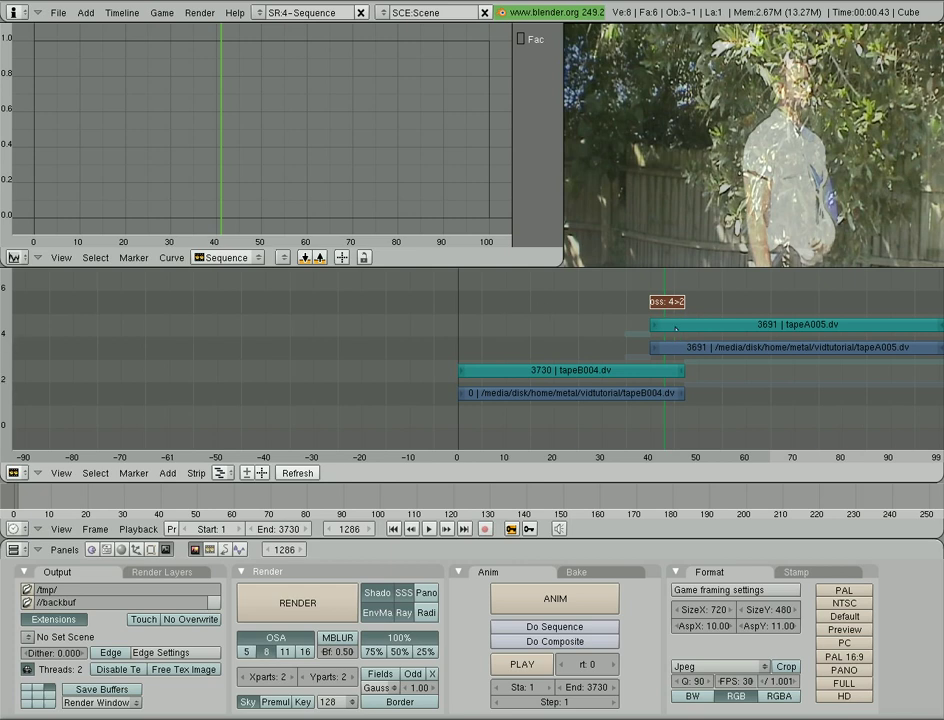
Play through the reversed 4-to-2 transition from just before the overlap
click(646, 283)
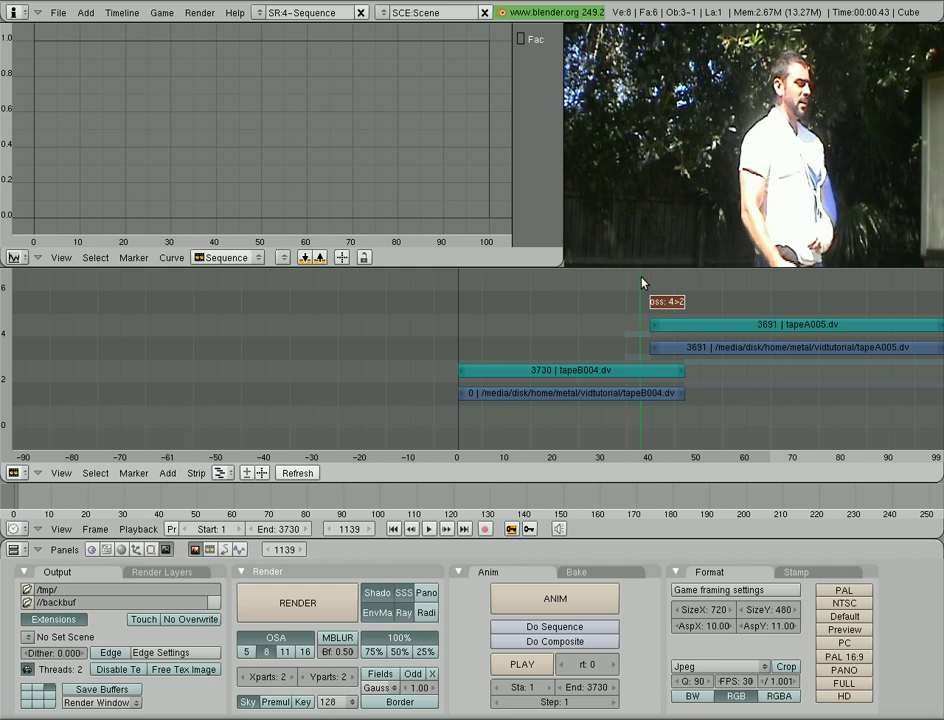
key(alt+a)
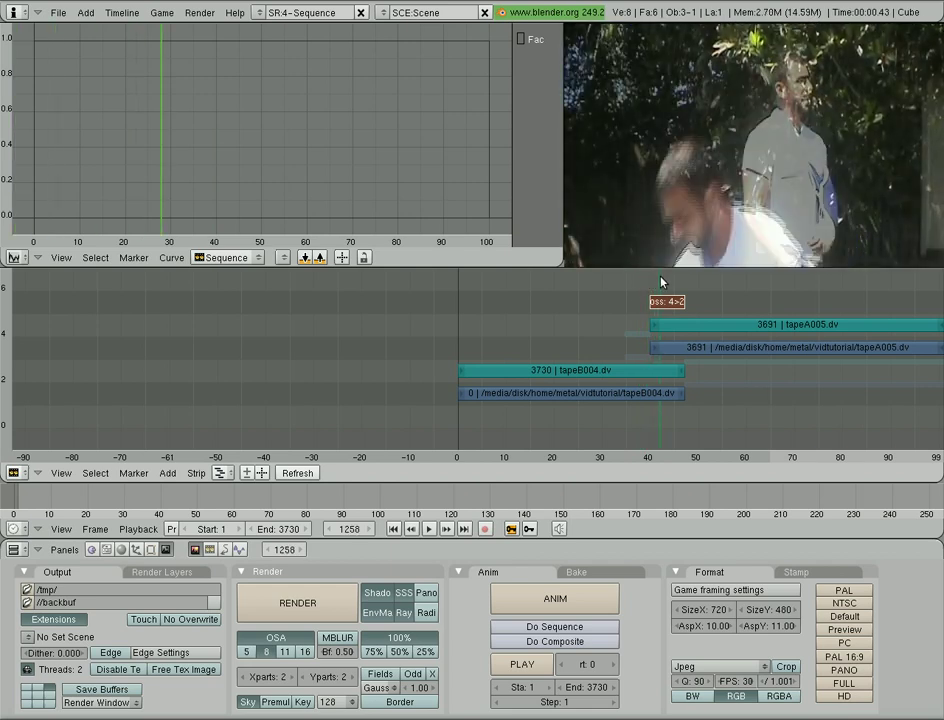
click(691, 283)
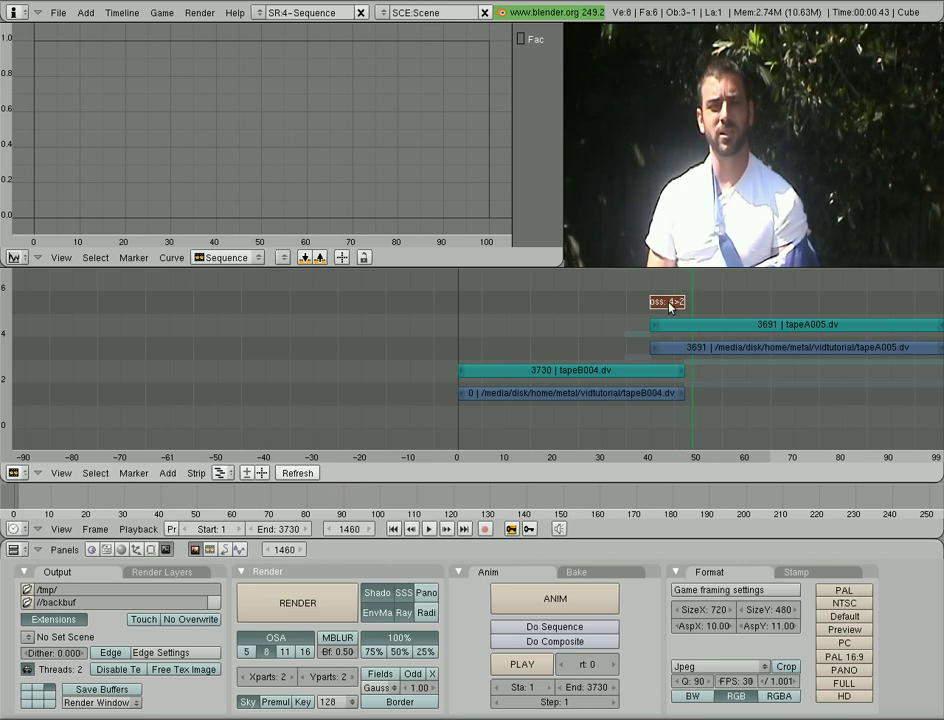
Replace the 4>2 strip with a cross from track 2 to 4 and scrub through it
key(x)
click(670, 304)
right_click(622, 395)
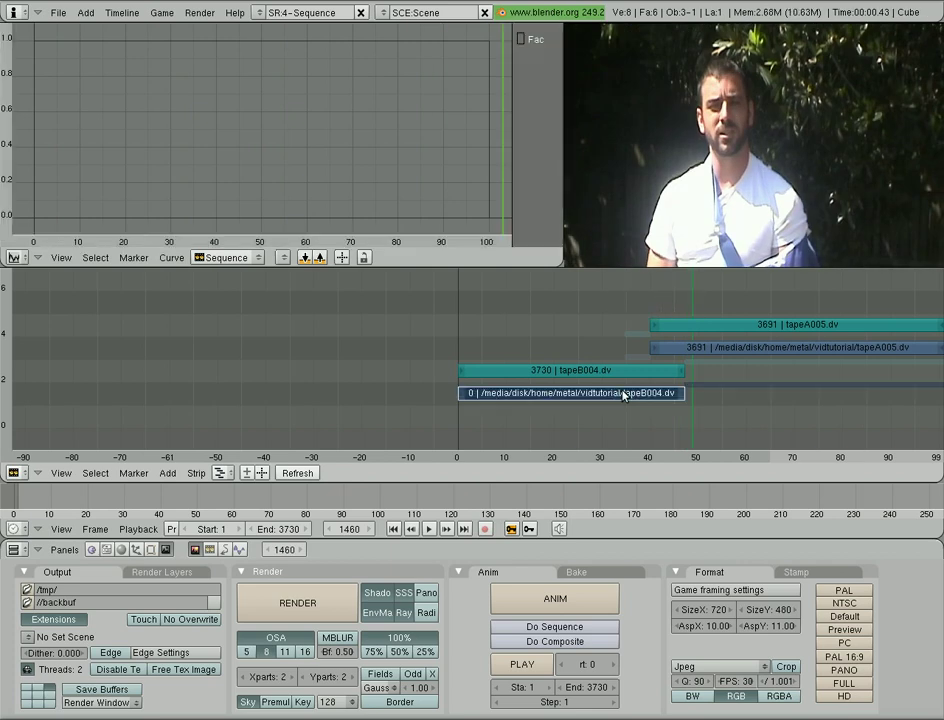
right_click(755, 348)
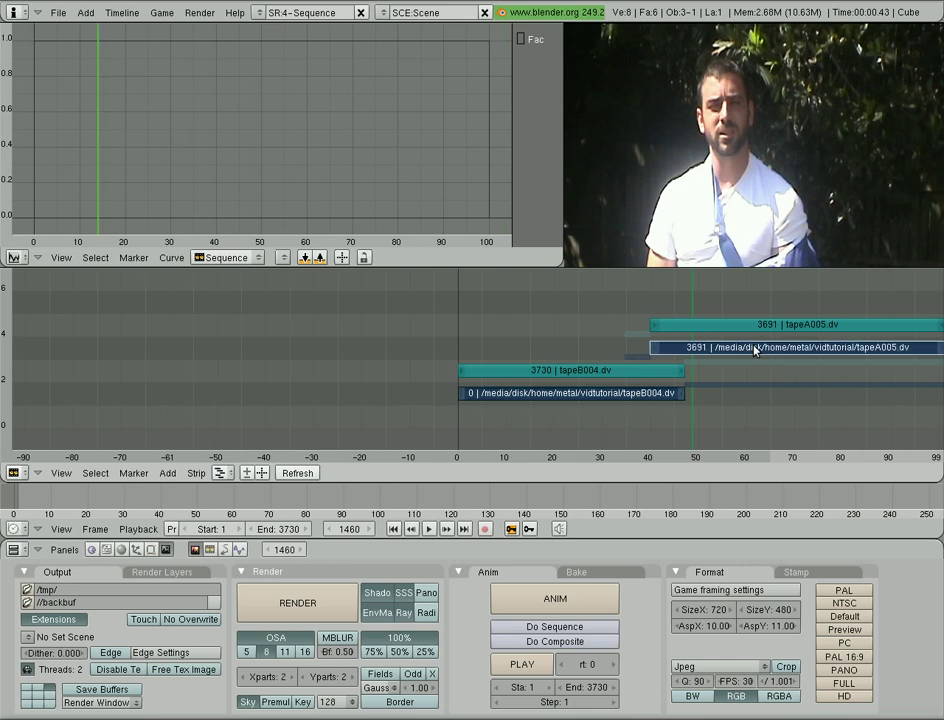
key(shift+a)
click(755, 348)
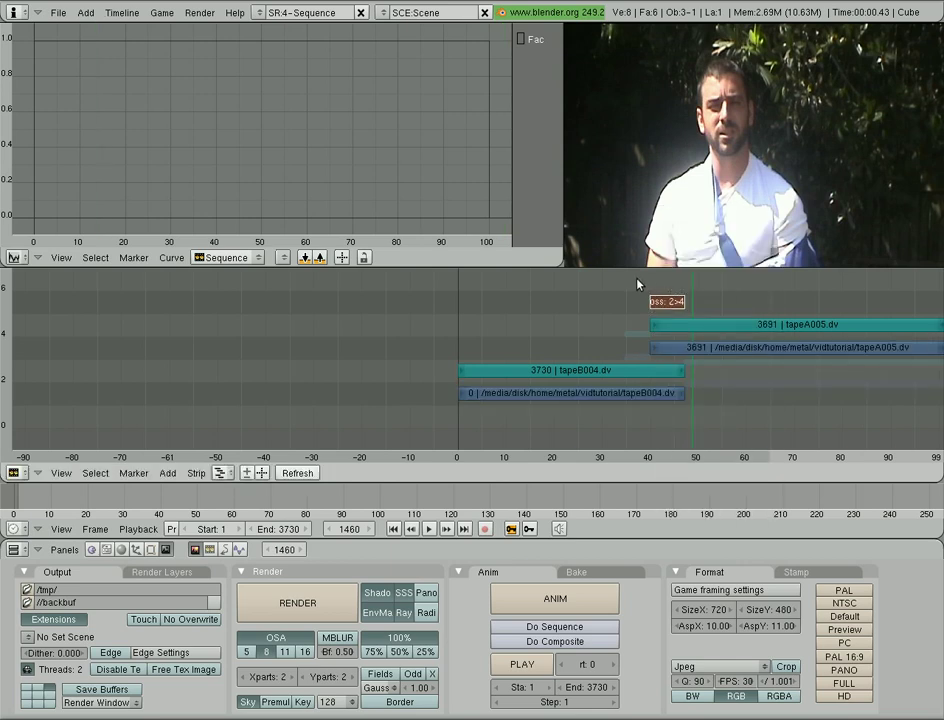
drag(638, 281, 719, 286)
click(799, 338)
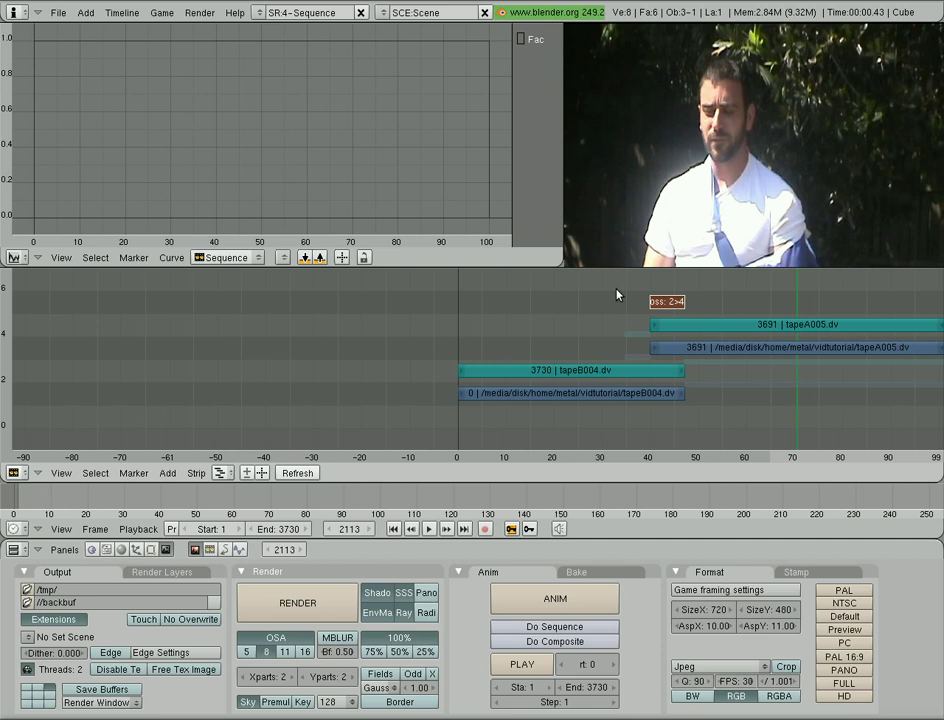
Select the 2>4 cross effect strip above tapeA005
right_click(667, 301)
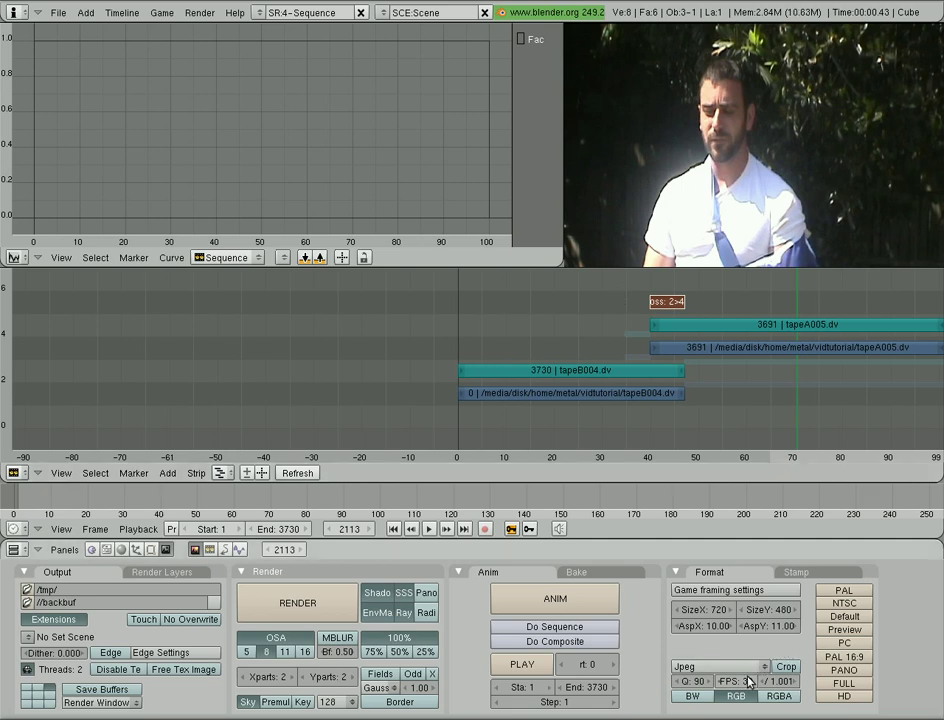